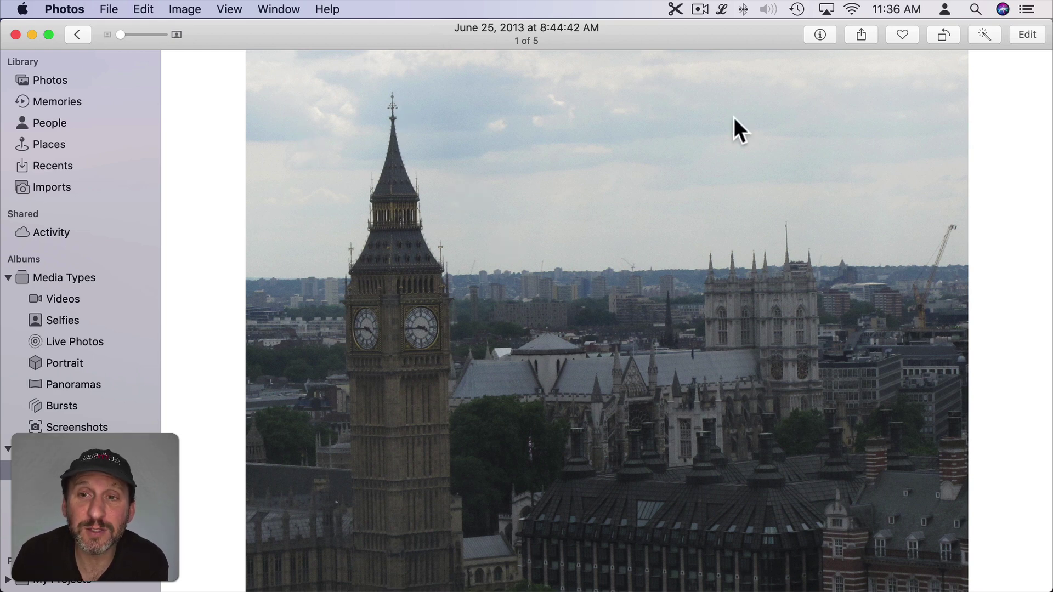
Trial-crop the Big Ben photo from its corners and reposition it, then reset to the full frame
{"action": "left_click", "coordinate": [1025, 34]}
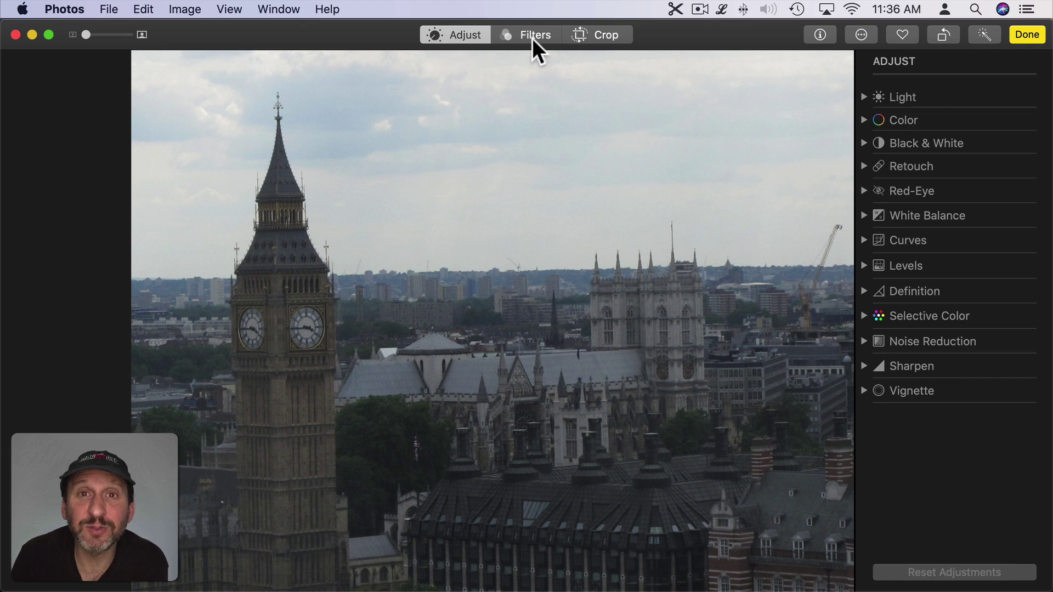
{"action": "left_click", "coordinate": [598, 36]}
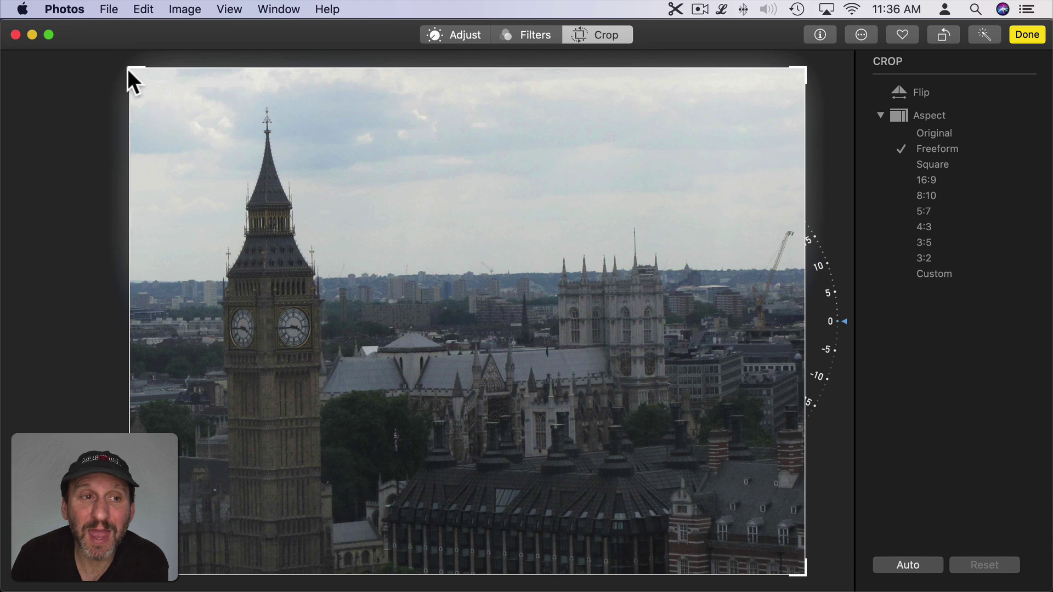
{"action": "mouse_move", "coordinate": [130, 67]}
{"action": "left_mouse_down"}
{"action": "mouse_move", "coordinate": [265, 169]}
{"action": "mouse_move", "coordinate": [128, 66]}
{"action": "left_mouse_up"}
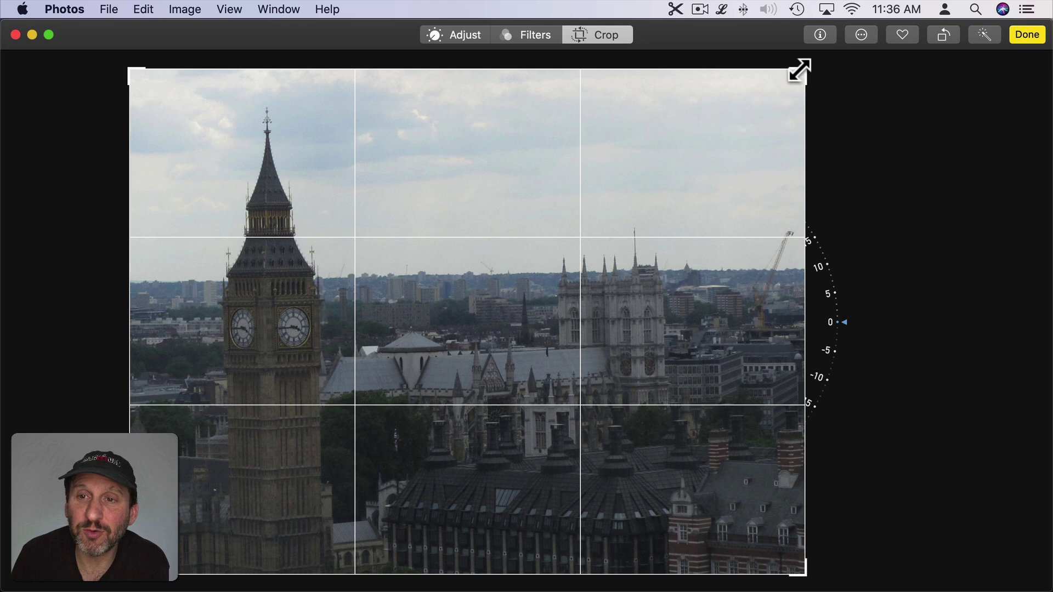
{"action": "left_click_drag", "start_coordinate": [799, 70], "coordinate": [732, 113]}
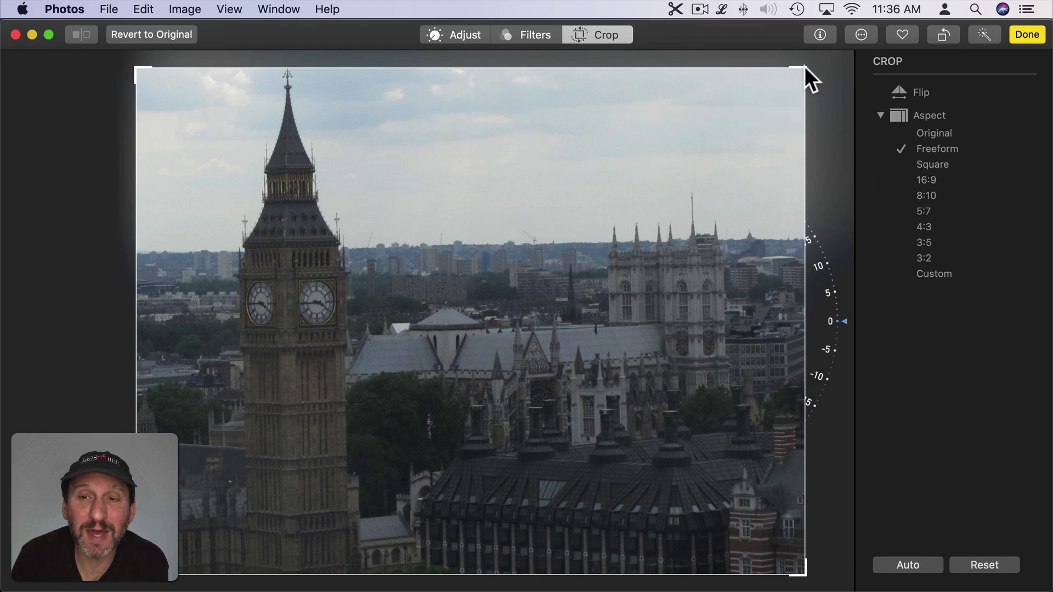
{"action": "left_click_drag", "start_coordinate": [136, 67], "coordinate": [252, 158]}
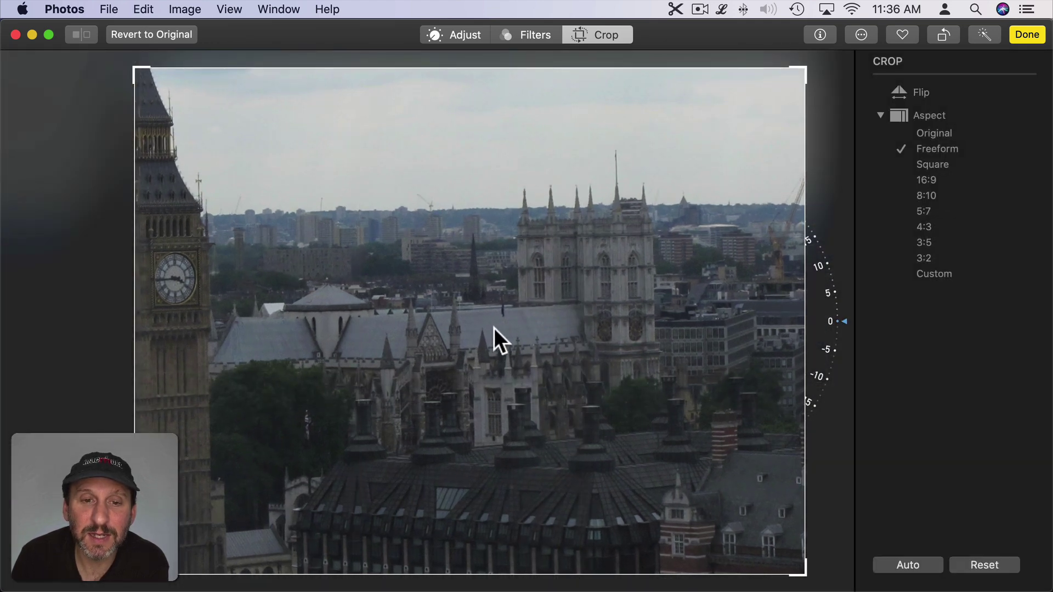
{"action": "left_click_drag", "start_coordinate": [494, 328], "coordinate": [603, 347]}
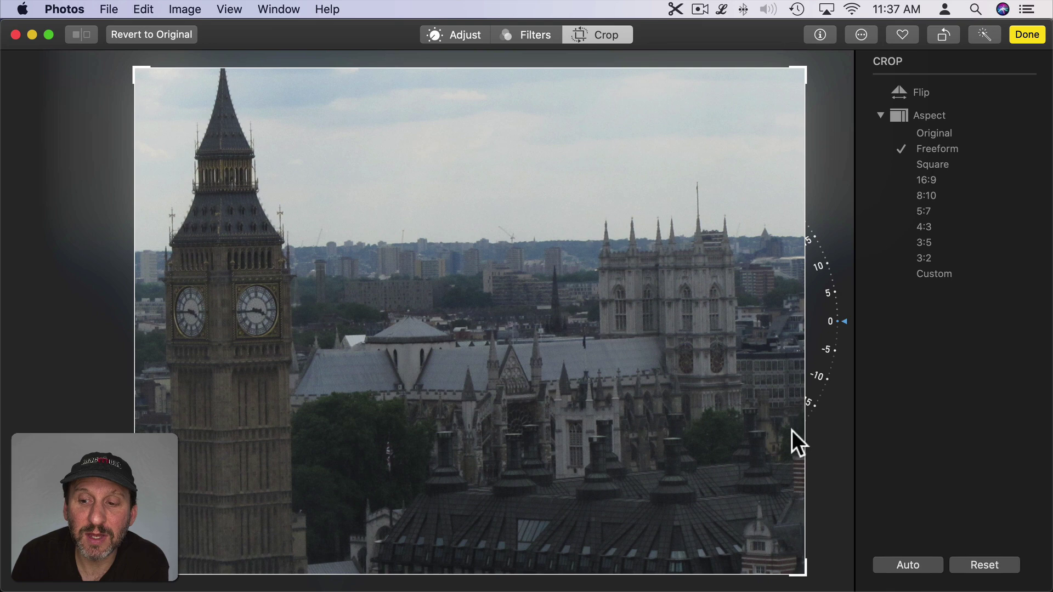
{"action": "left_click", "coordinate": [975, 561]}
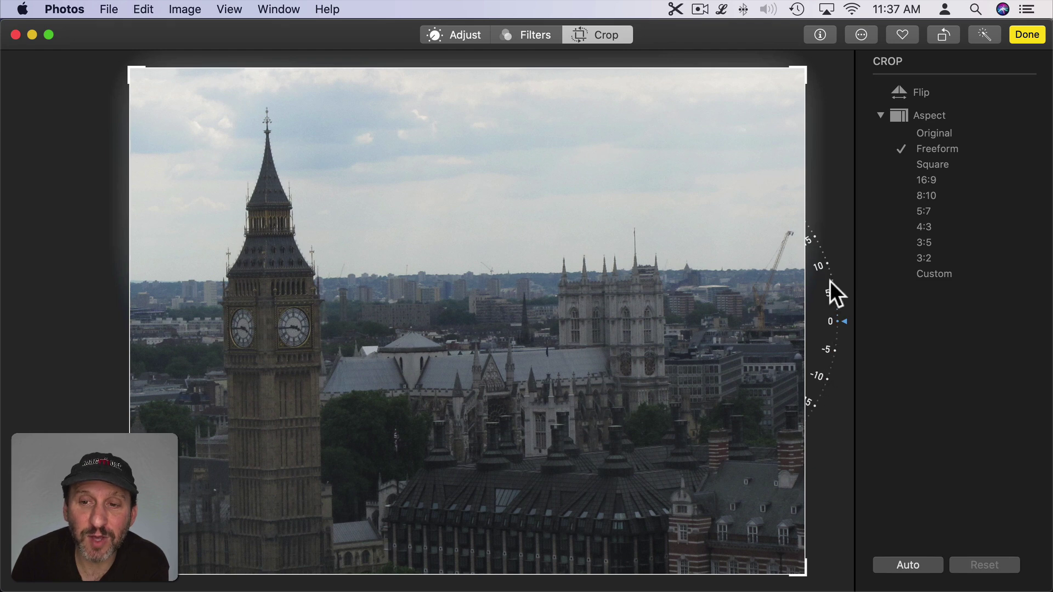
Straighten slightly, try Square, 16:9, 4:3 and Custom, then settle on Original landscape aspect
{"action": "left_click_drag", "start_coordinate": [831, 290], "coordinate": [832, 304]}
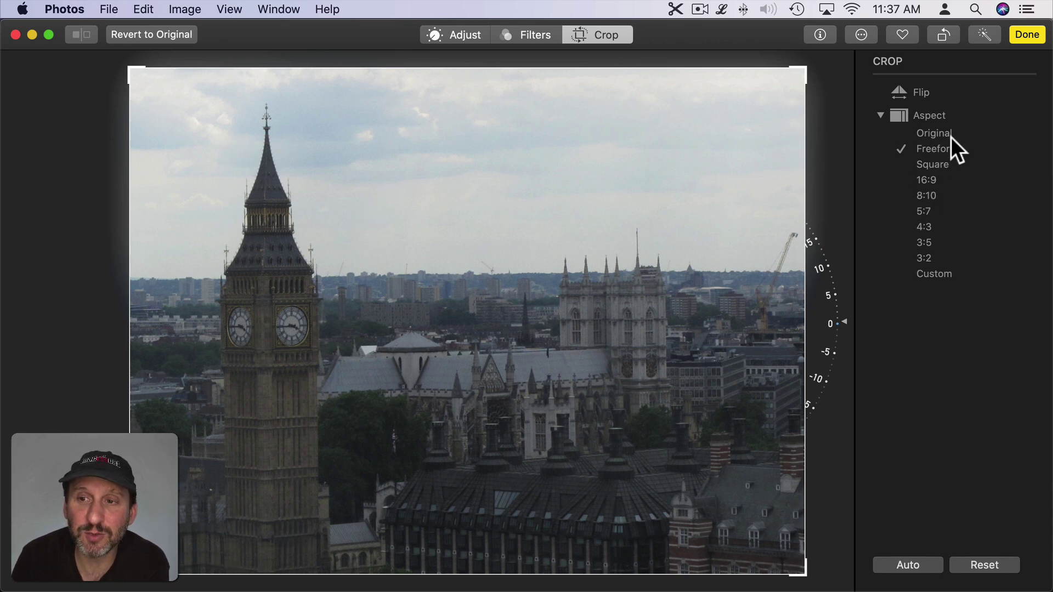
{"action": "left_click", "coordinate": [928, 161]}
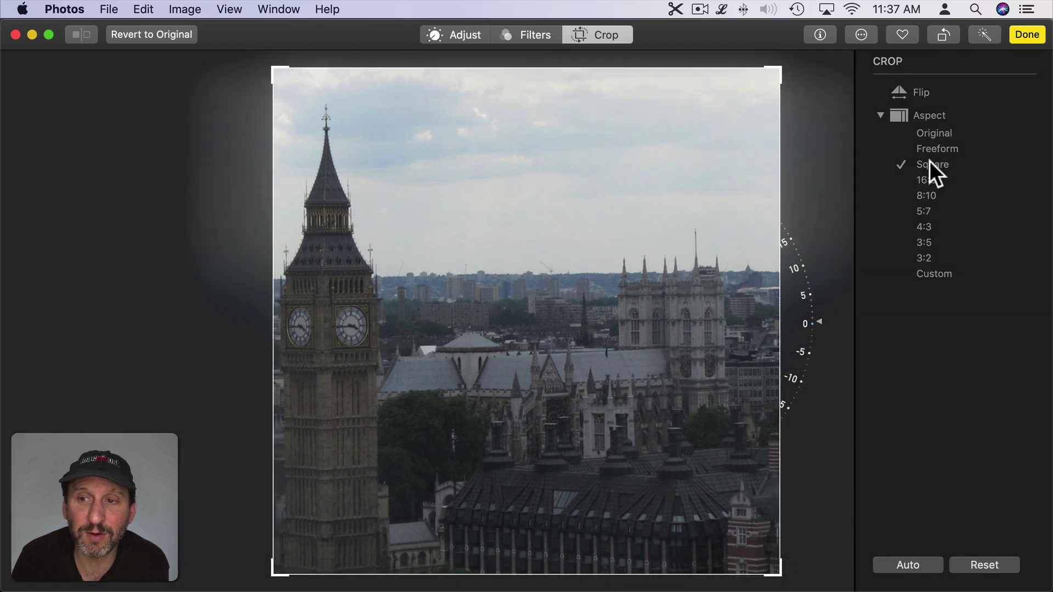
{"action": "left_click", "coordinate": [924, 179]}
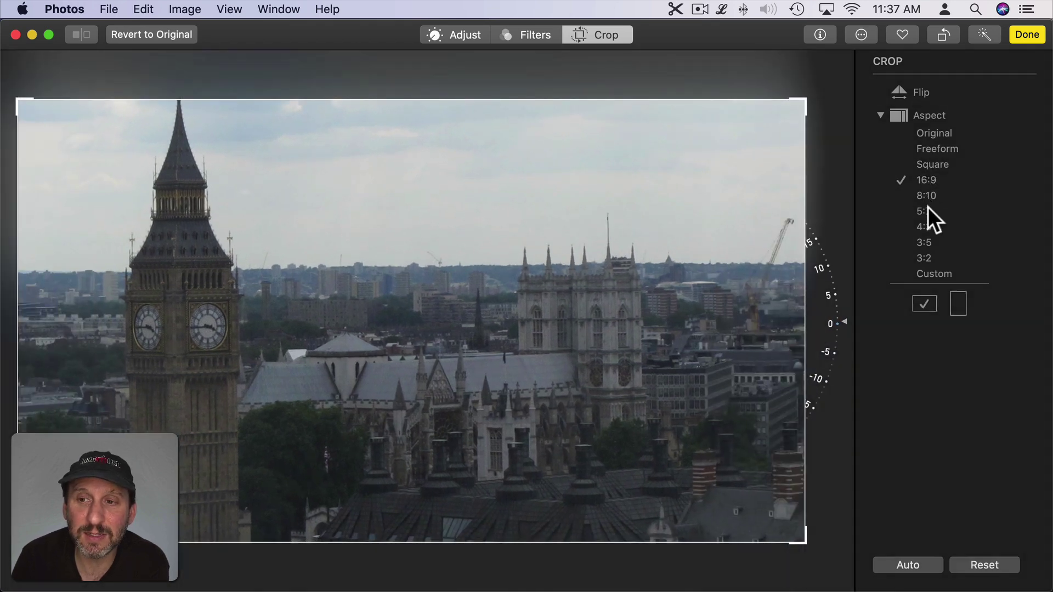
{"action": "left_click", "coordinate": [925, 226]}
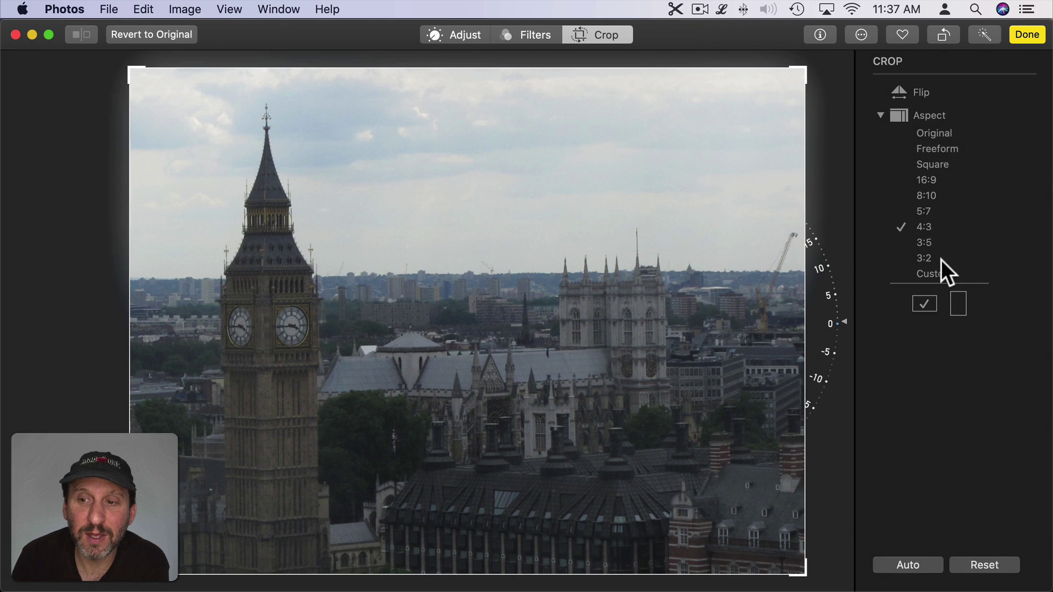
{"action": "left_click", "coordinate": [933, 274]}
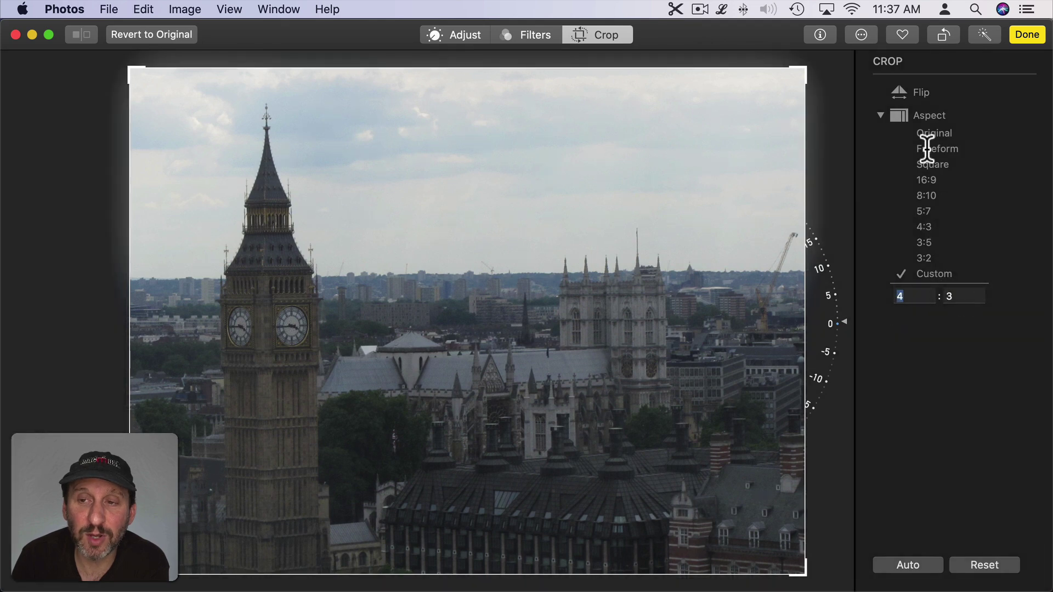
{"action": "left_click", "coordinate": [933, 133]}
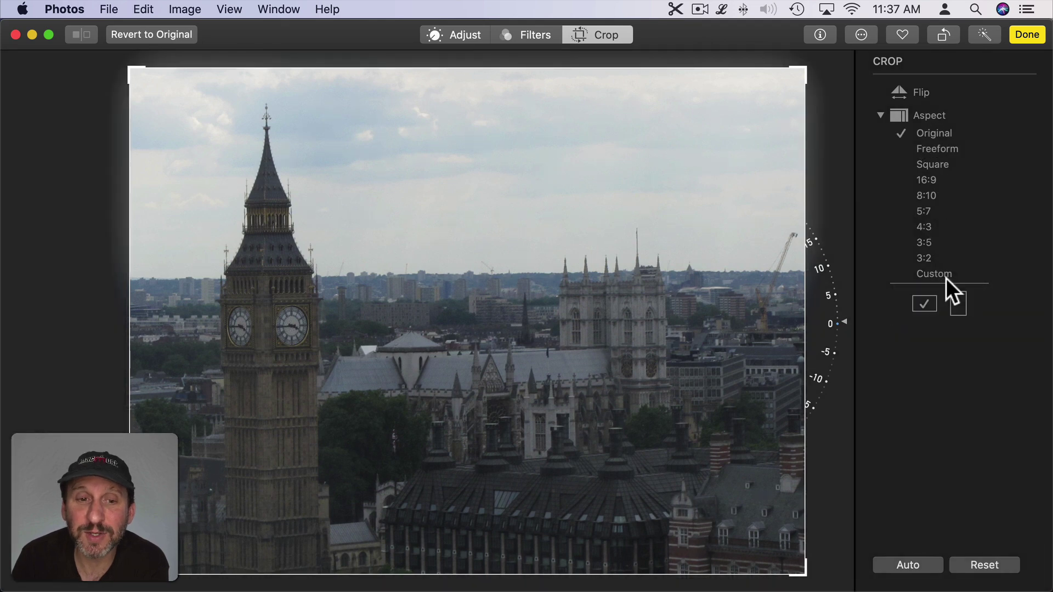
{"action": "left_click", "coordinate": [959, 304]}
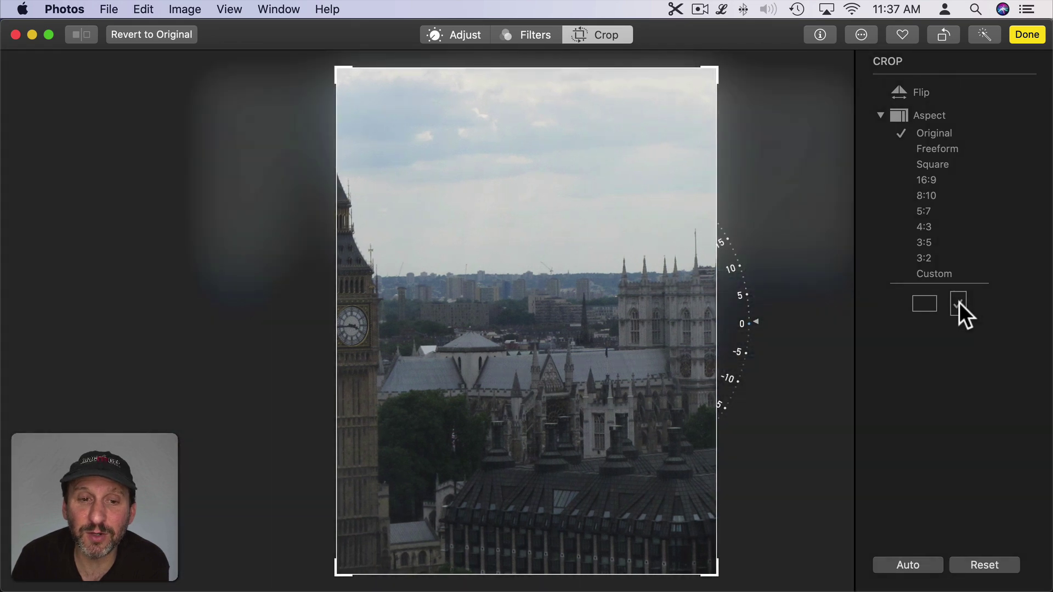
{"action": "left_click", "coordinate": [926, 304]}
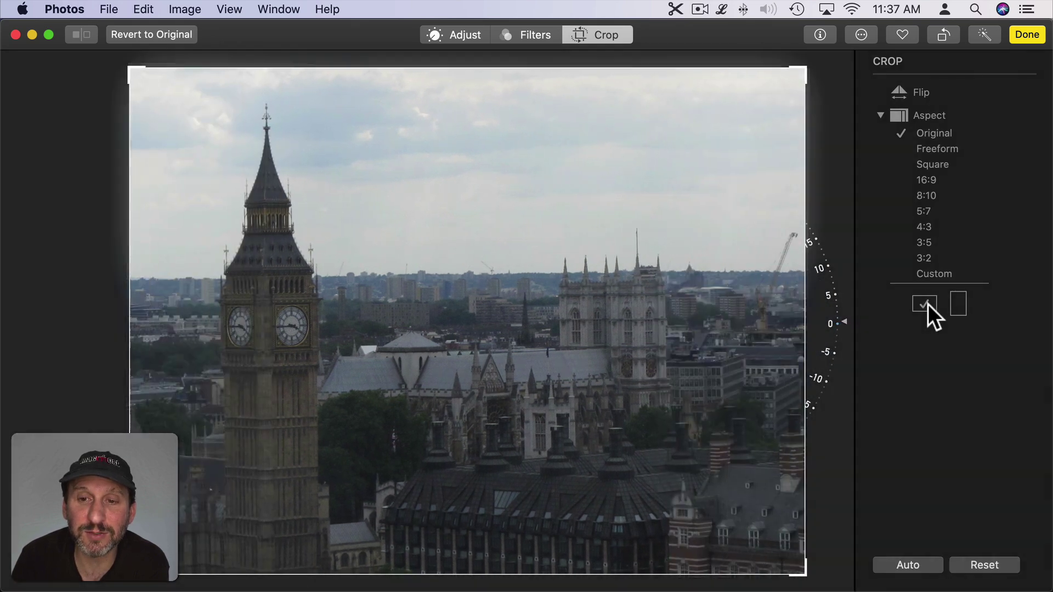
Apply automatic Light correction, toggle it off and on, then reset Light to zero
{"action": "left_click", "coordinate": [456, 32]}
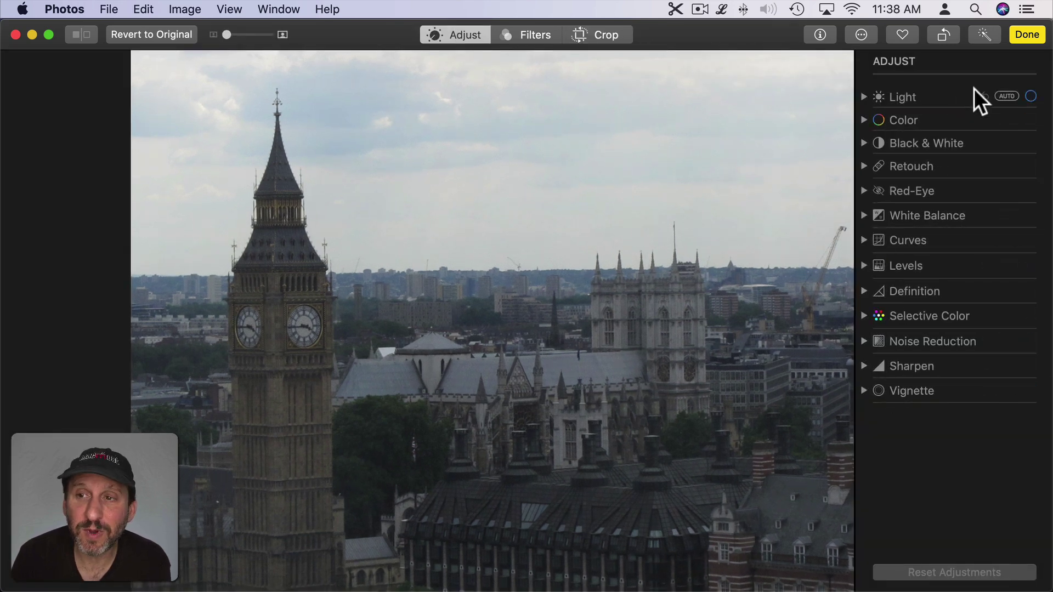
{"action": "left_click", "coordinate": [1007, 96]}
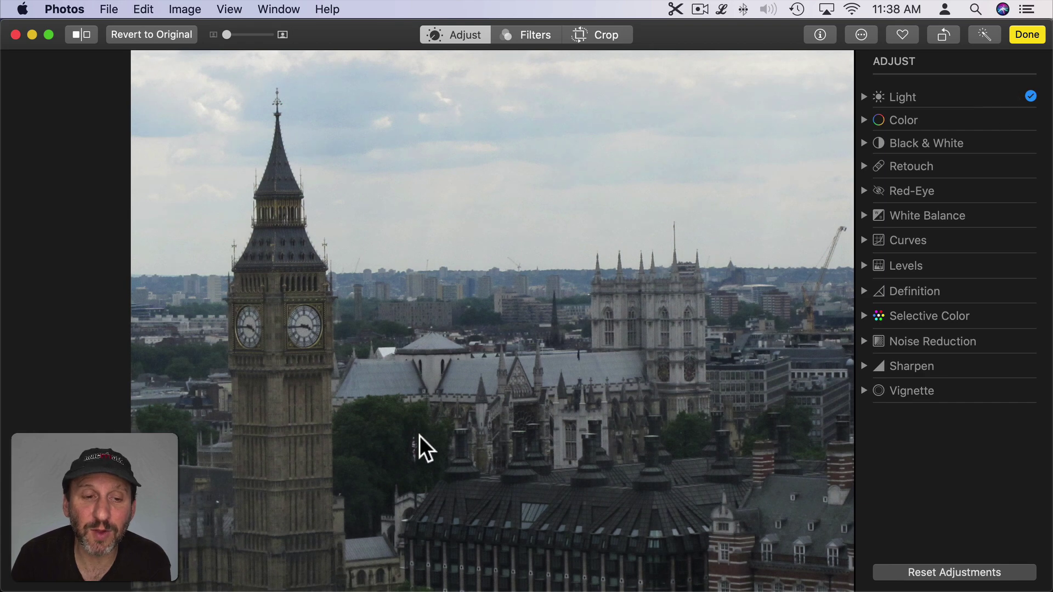
{"action": "mouse_move", "coordinate": [1032, 97]}
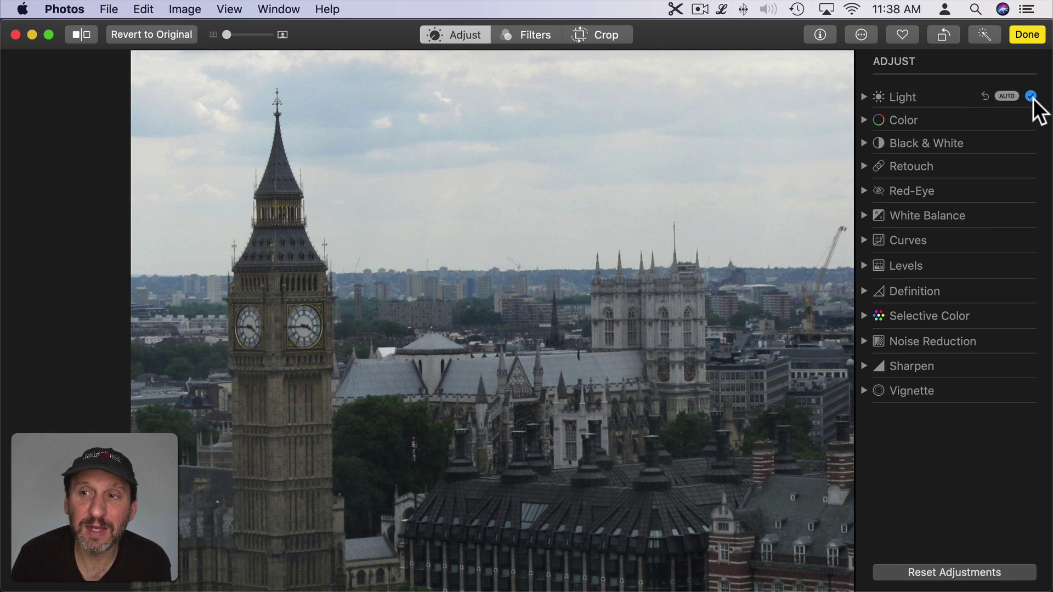
{"action": "left_click", "coordinate": [1031, 97]}
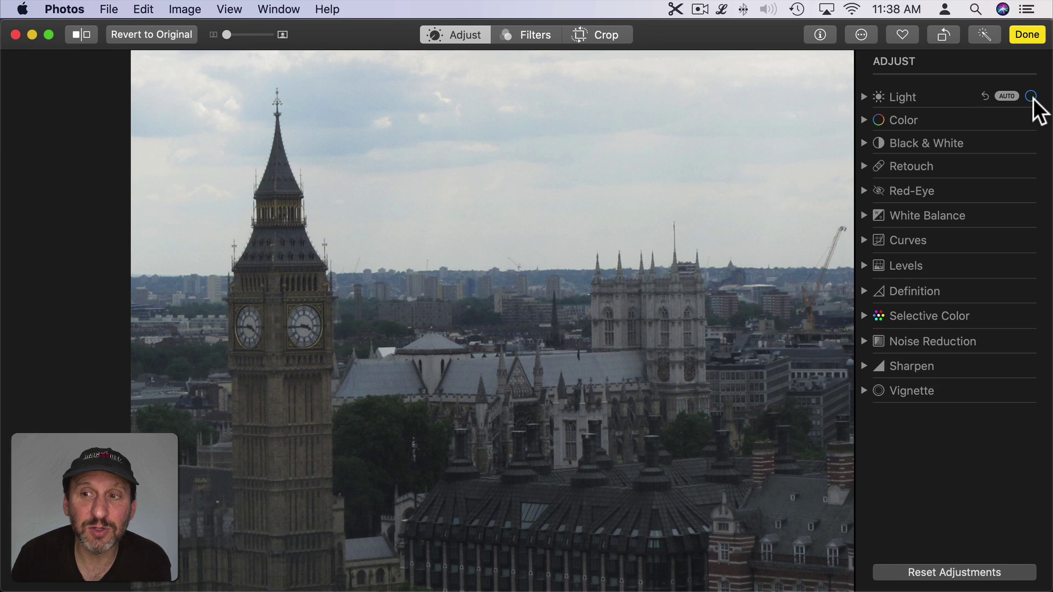
{"action": "left_click", "coordinate": [1031, 97]}
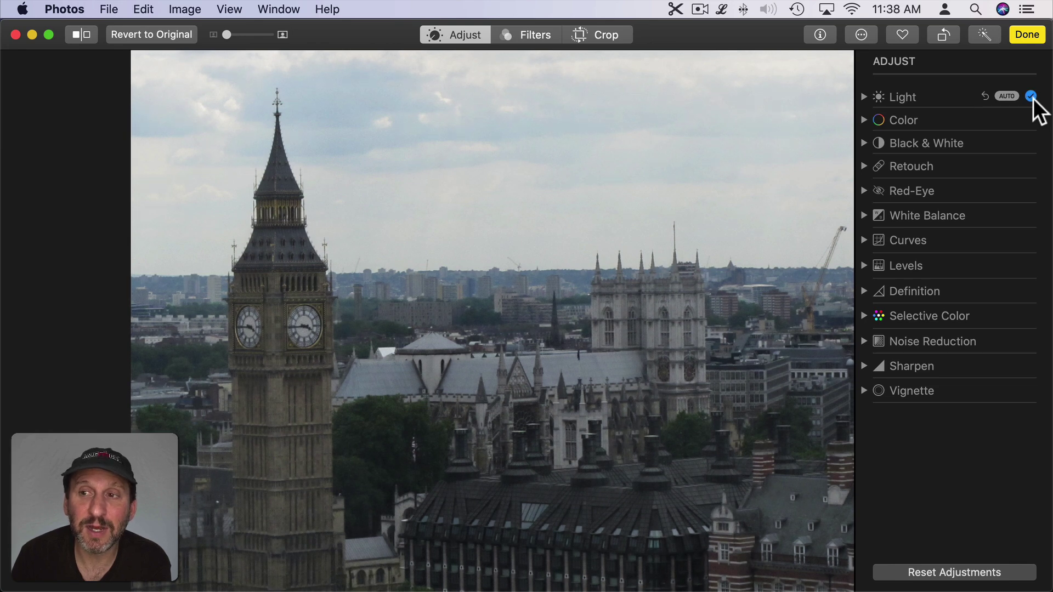
{"action": "left_click", "coordinate": [986, 96]}
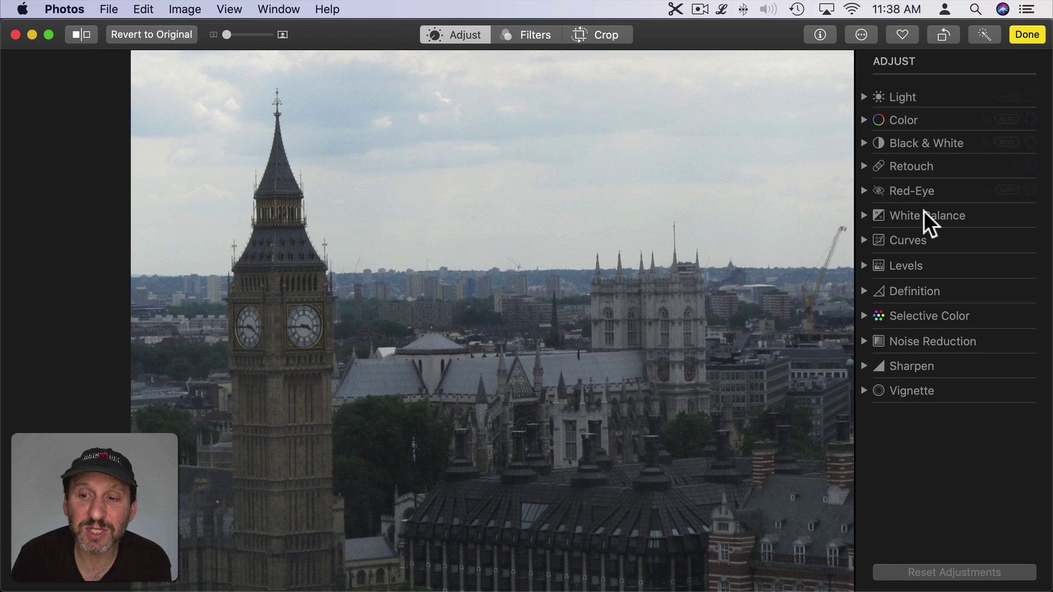
Turn Auto Enhance on, then off again so the photo stays unenhanced
{"action": "left_click", "coordinate": [982, 35]}
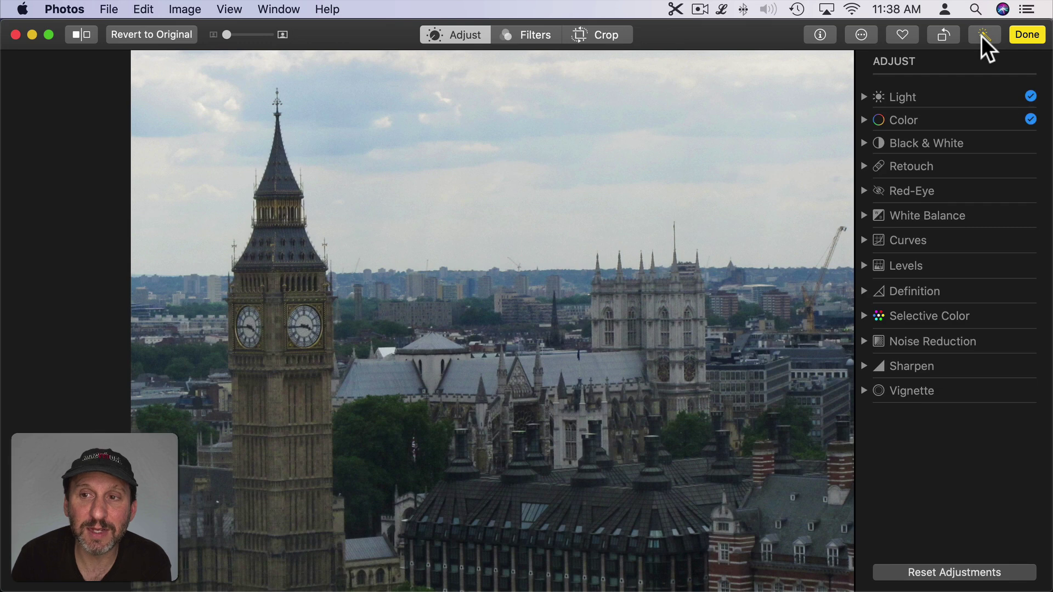
{"action": "mouse_move", "coordinate": [967, 90]}
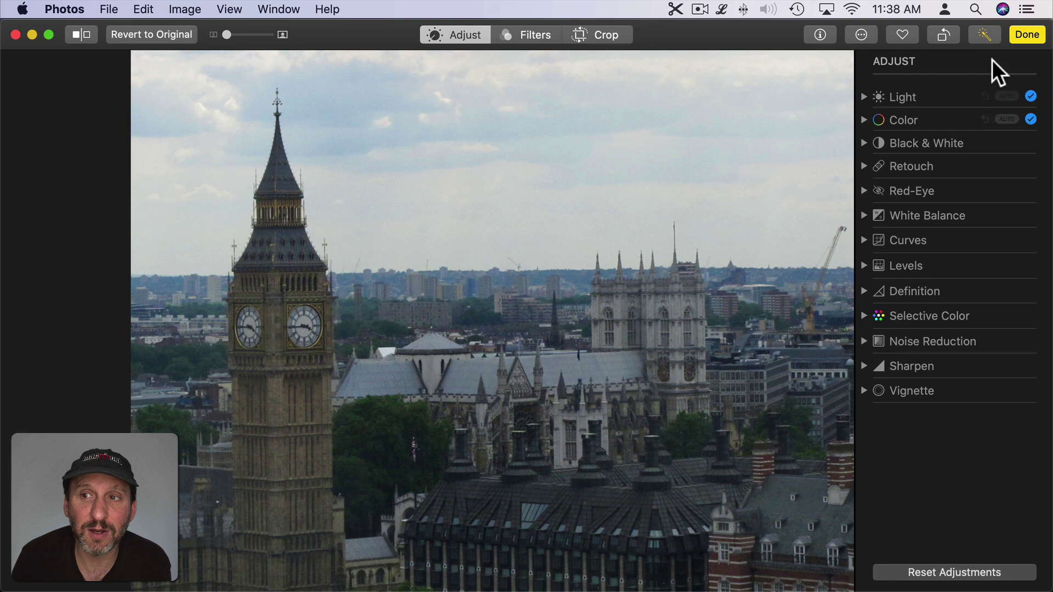
{"action": "left_click", "coordinate": [985, 38]}
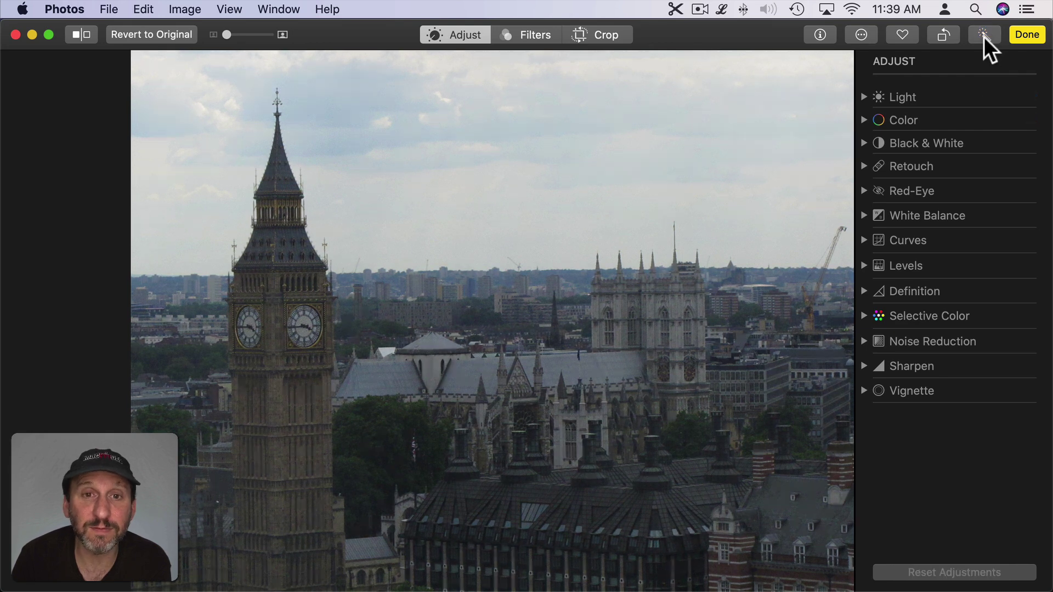
Reset a trial Light darkening, show Light Options, then apply AUTO (brilliance 0.28, highlights -0.29, shadows 0.21, contrast 0.20)
{"action": "left_click", "coordinate": [864, 96]}
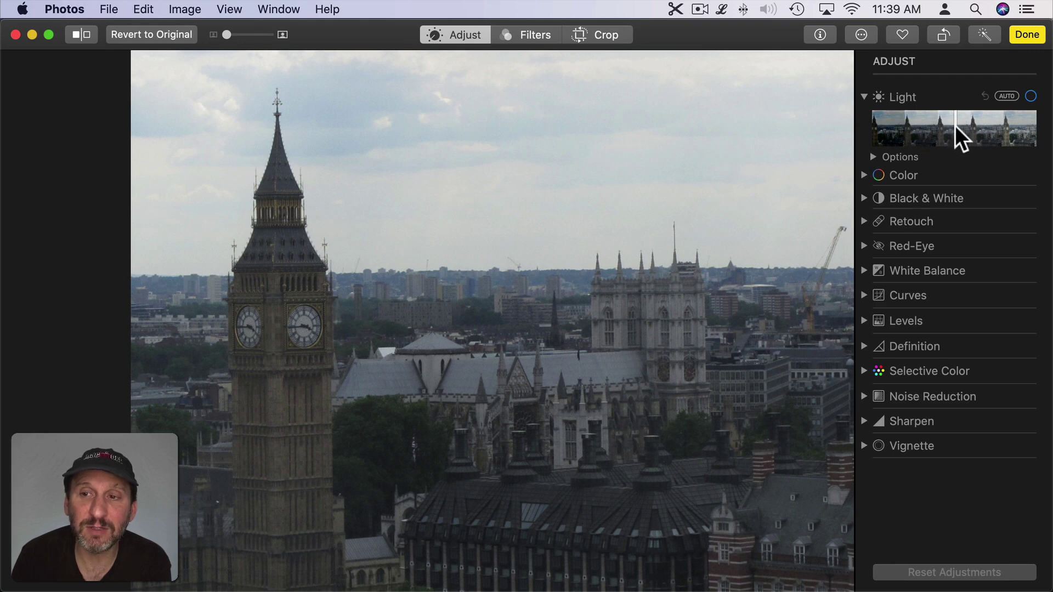
{"action": "left_click_drag", "start_coordinate": [956, 126], "coordinate": [997, 133]}
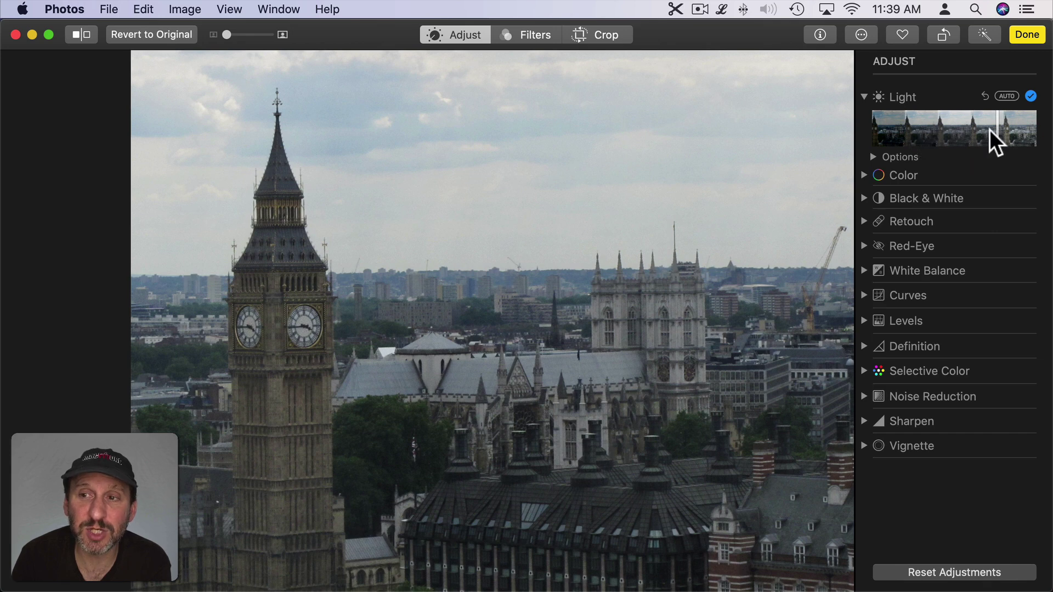
{"action": "double_click", "coordinate": [923, 134]}
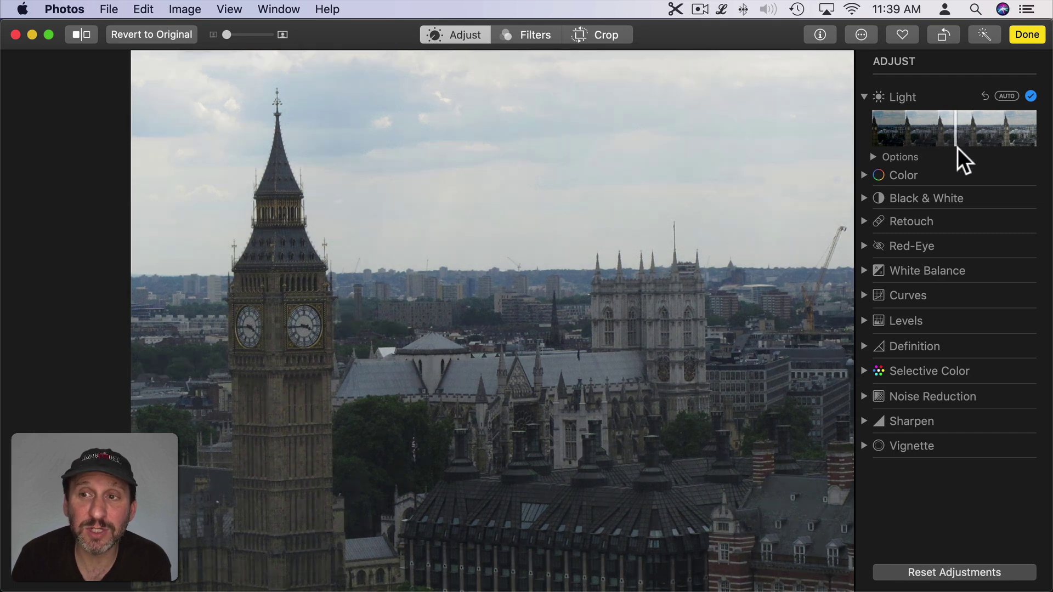
{"action": "left_click", "coordinate": [874, 157]}
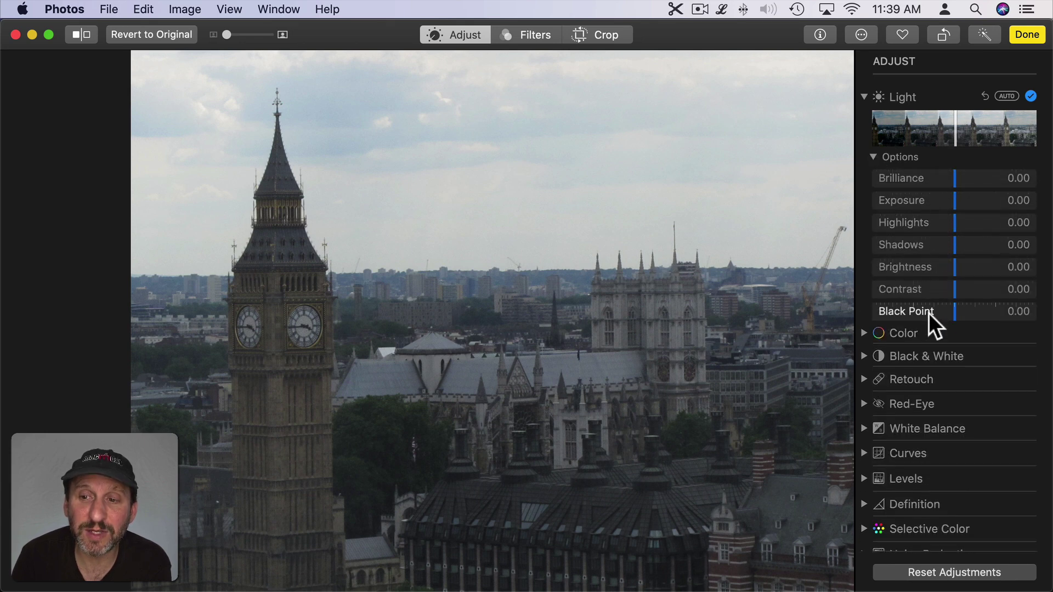
{"action": "left_click", "coordinate": [1004, 94]}
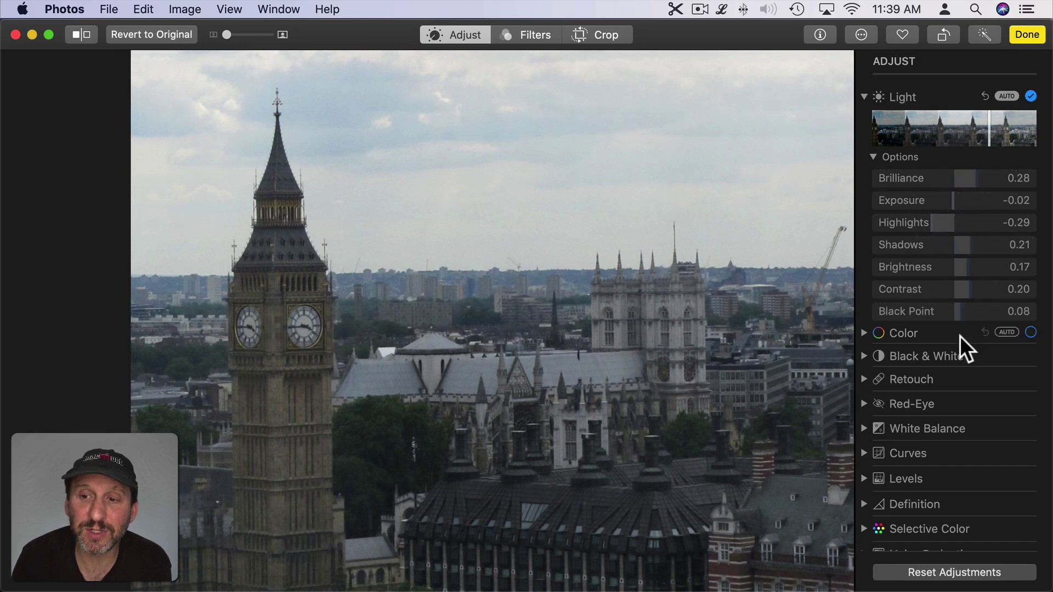
Reset Light, nudge the Highlights slider, and collapse the Light section
{"action": "left_click", "coordinate": [984, 97]}
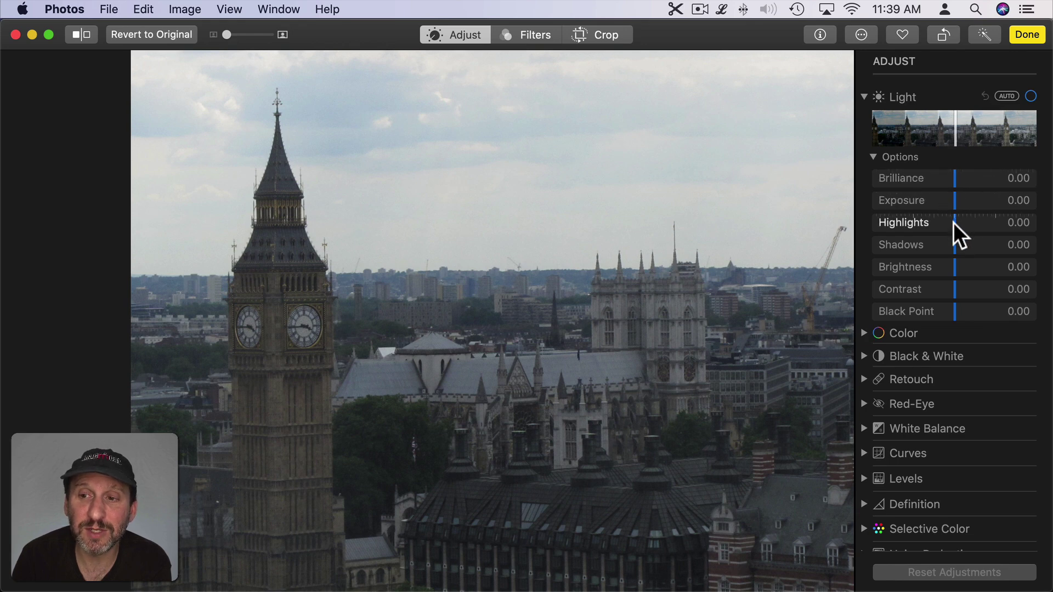
{"action": "left_click_drag", "start_coordinate": [953, 223], "coordinate": [986, 248]}
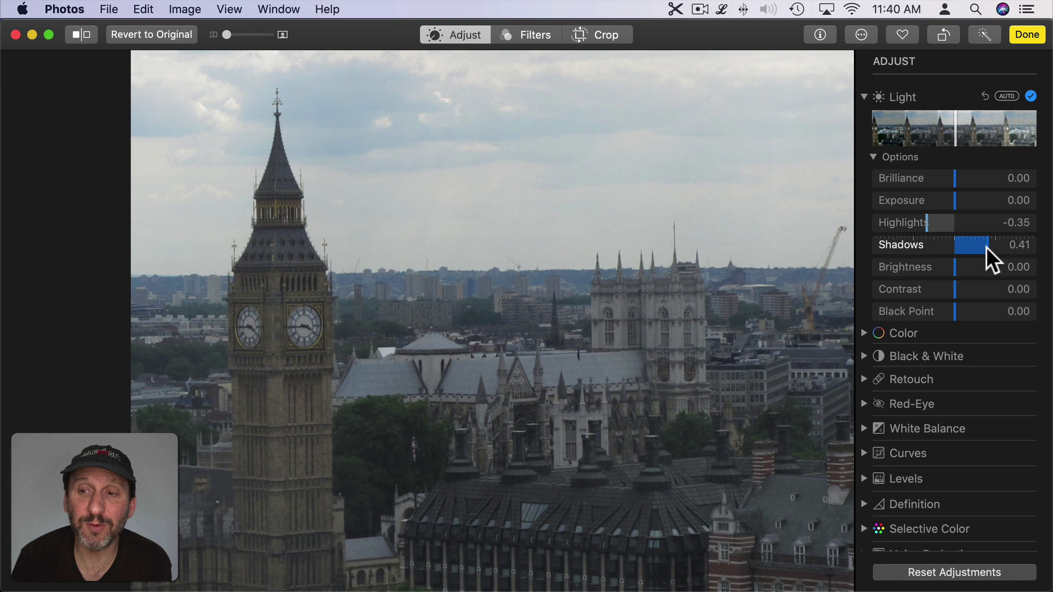
{"action": "left_click", "coordinate": [933, 98]}
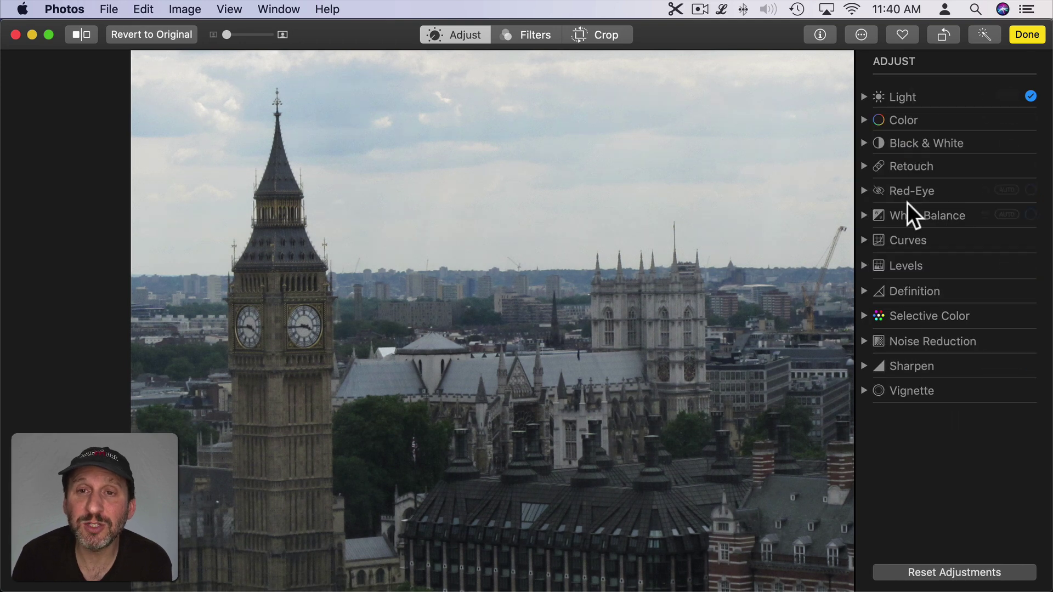
Compare with the unedited version, then revert the photo to its original
{"action": "left_click", "coordinate": [81, 34]}
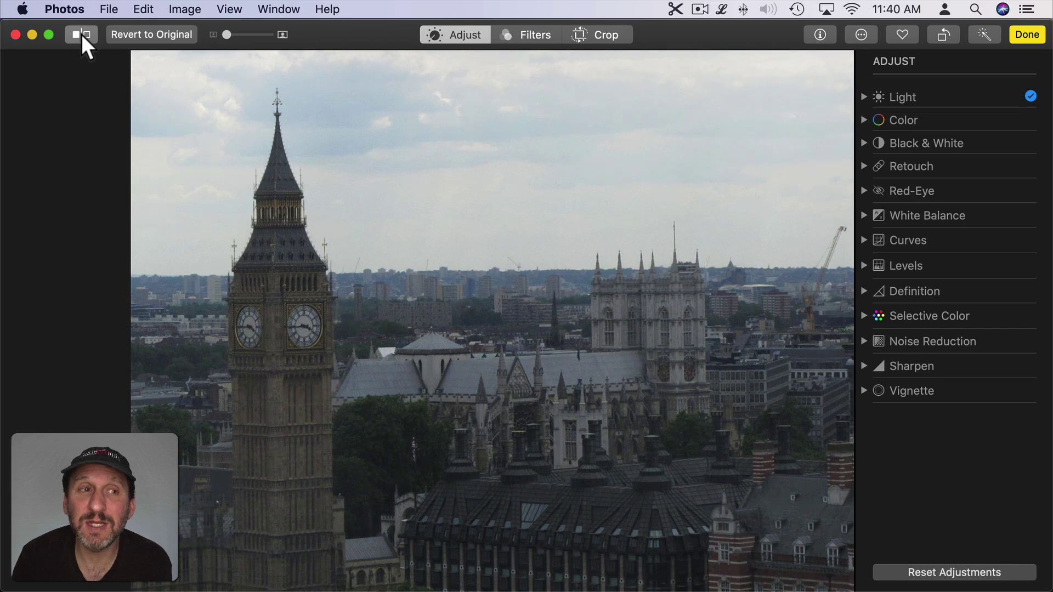
{"action": "left_click_drag", "start_coordinate": [81, 34], "coordinate": [89, 41]}
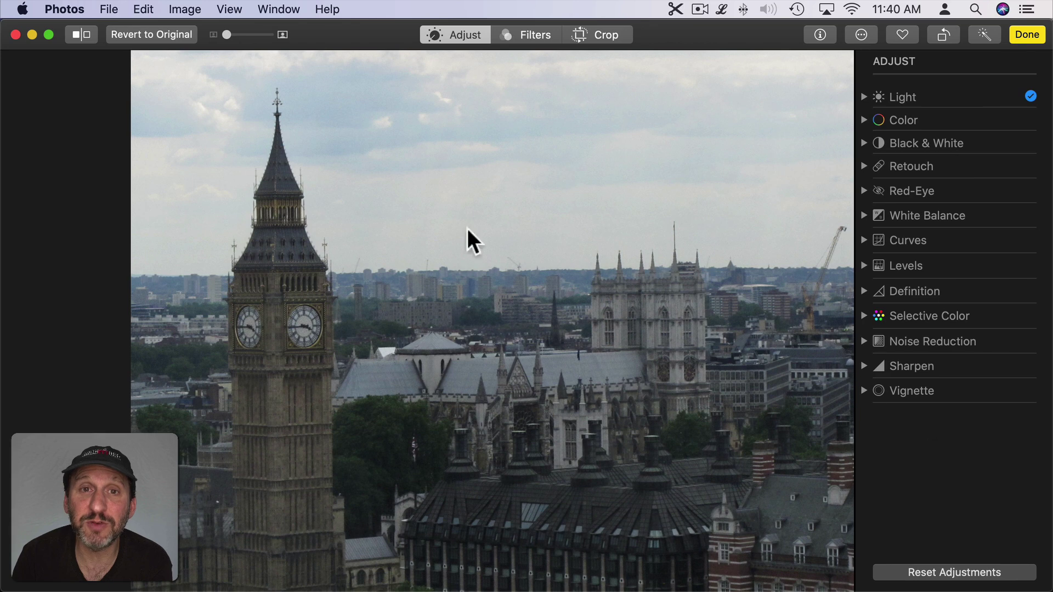
{"action": "left_click", "coordinate": [89, 34]}
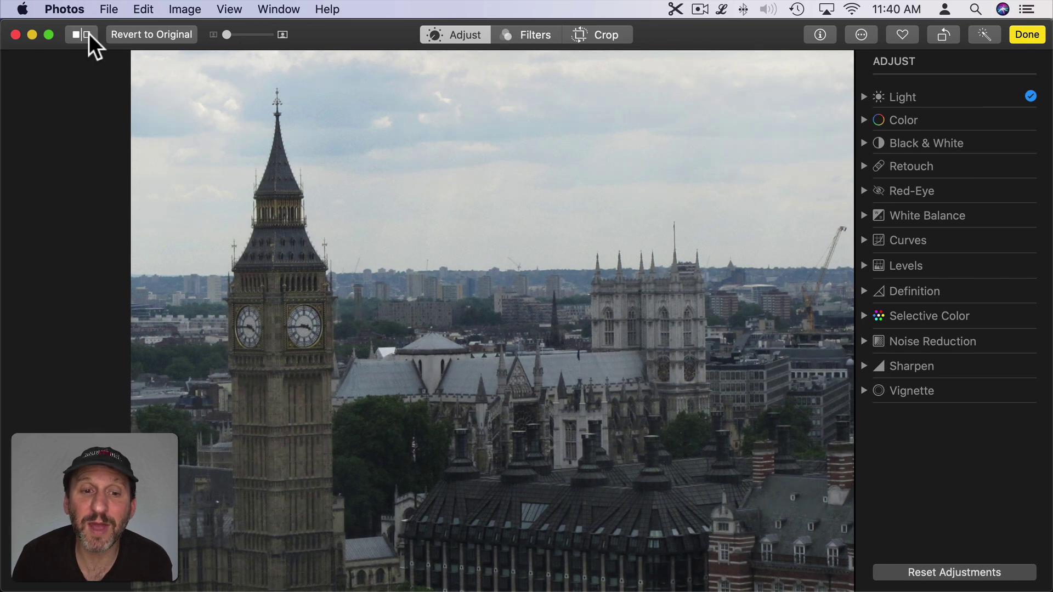
{"action": "left_click", "coordinate": [160, 35]}
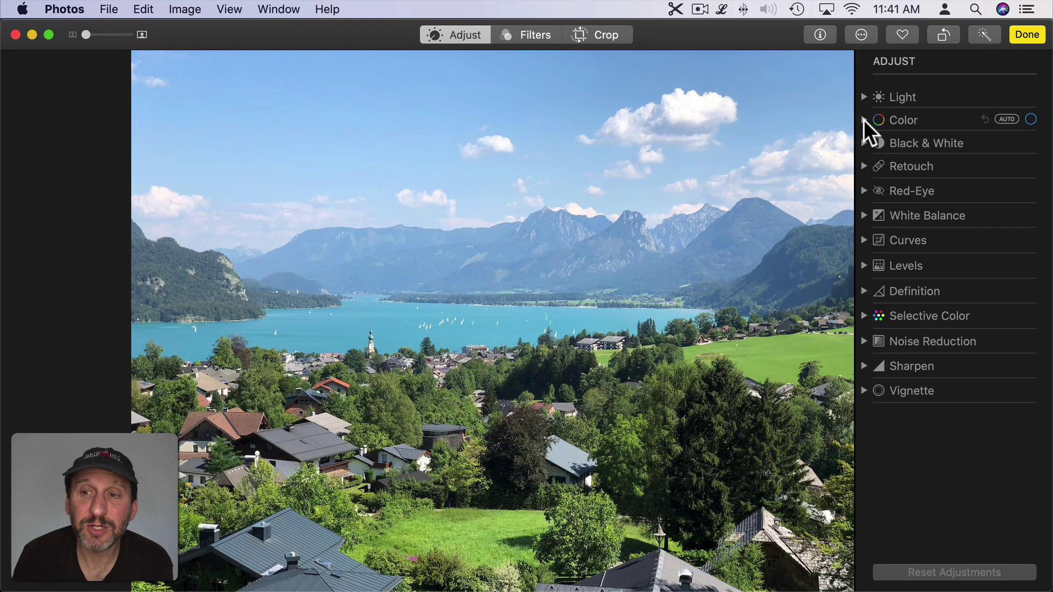
On the lake photo, try the Color and Saturation sliders, then apply Color AUTO (saturation 0.03, contrast 0.02, cast 0.00)
{"action": "left_click", "coordinate": [864, 120]}
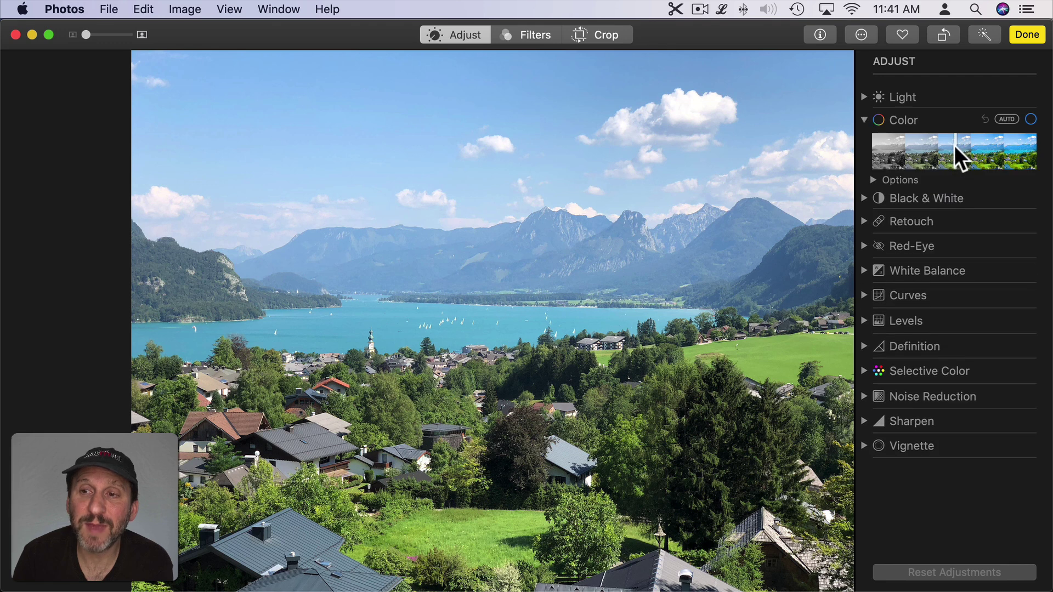
{"action": "mouse_move", "coordinate": [954, 146]}
{"action": "left_mouse_down"}
{"action": "mouse_move", "coordinate": [1002, 149]}
{"action": "mouse_move", "coordinate": [926, 149]}
{"action": "mouse_move", "coordinate": [963, 151]}
{"action": "left_mouse_up"}
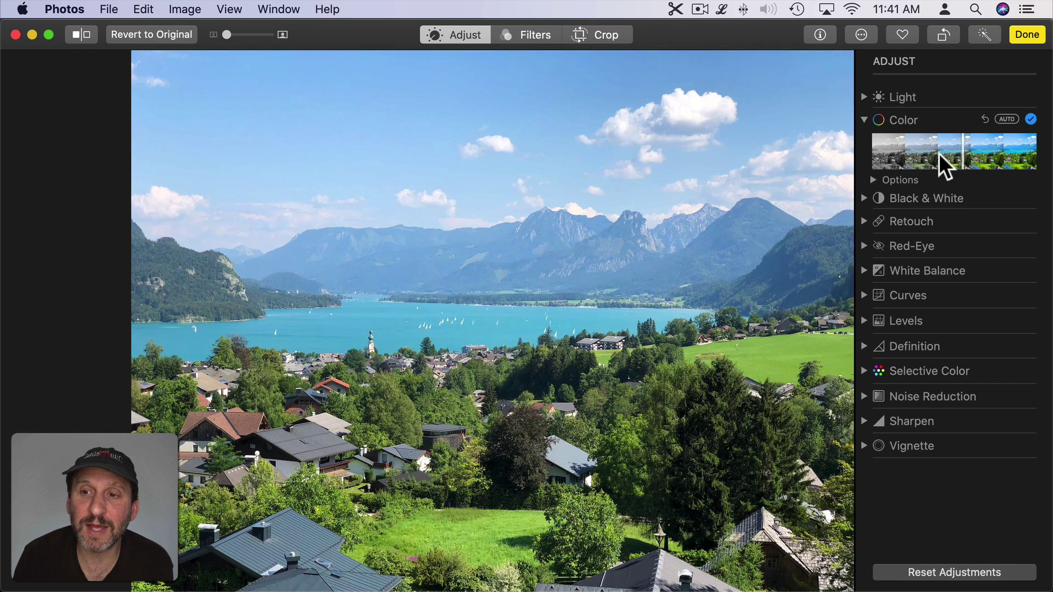
{"action": "left_click", "coordinate": [873, 180]}
{"action": "left_click_drag", "start_coordinate": [953, 200], "coordinate": [973, 242]}
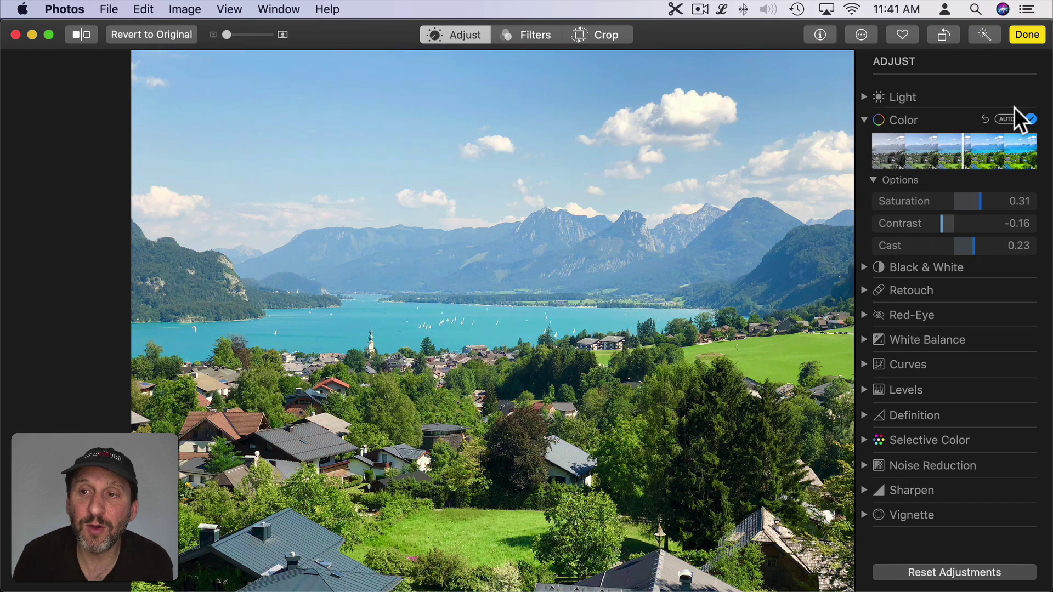
{"action": "left_click", "coordinate": [1011, 119]}
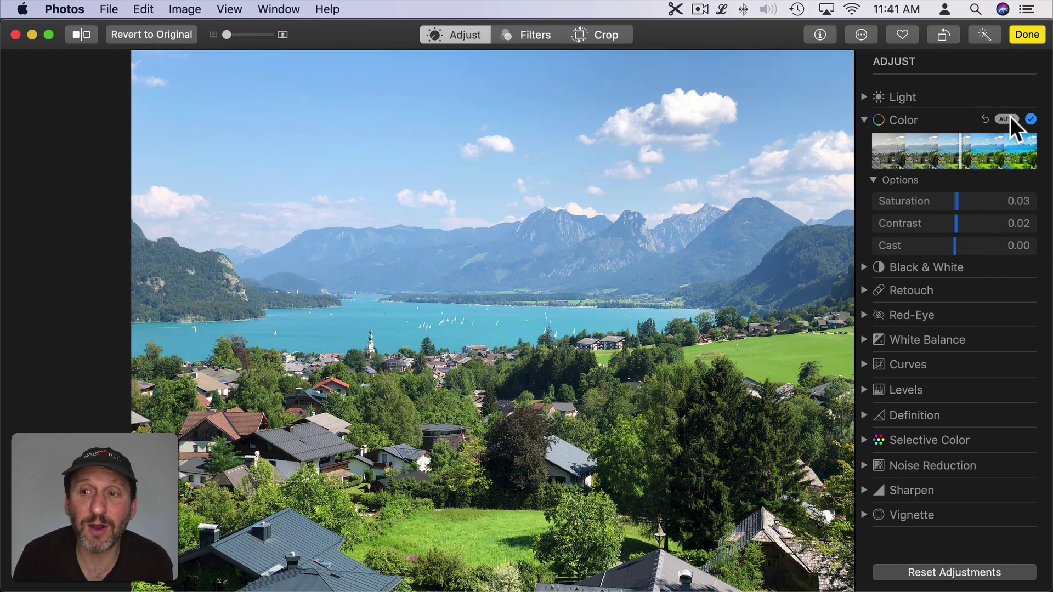
Open Retouch, zoom to 122% on the rose's lower dark petal, and enlarge the brush
{"action": "left_click", "coordinate": [864, 118]}
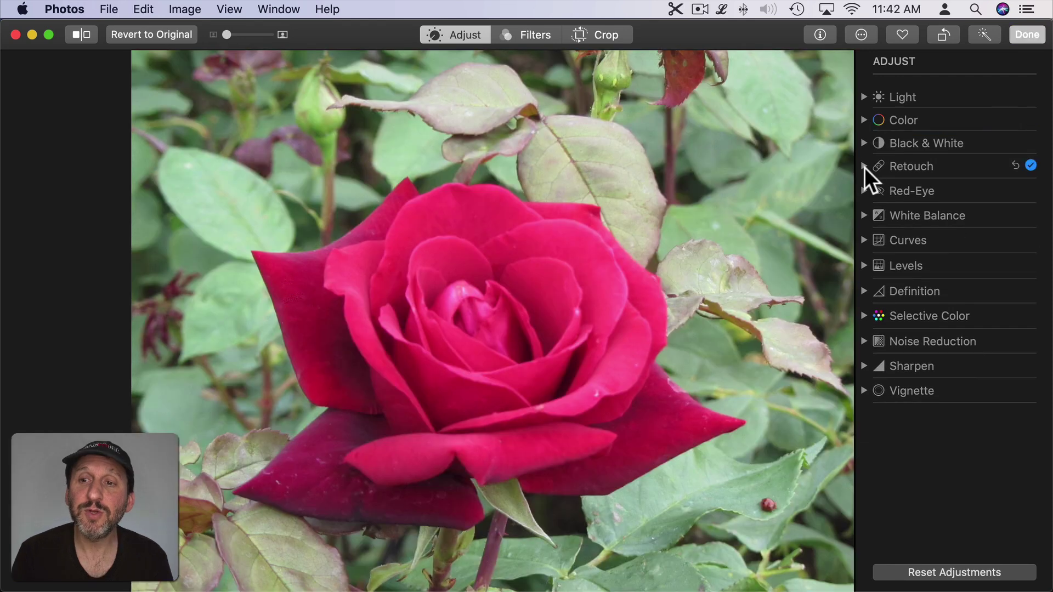
{"action": "left_click", "coordinate": [864, 167]}
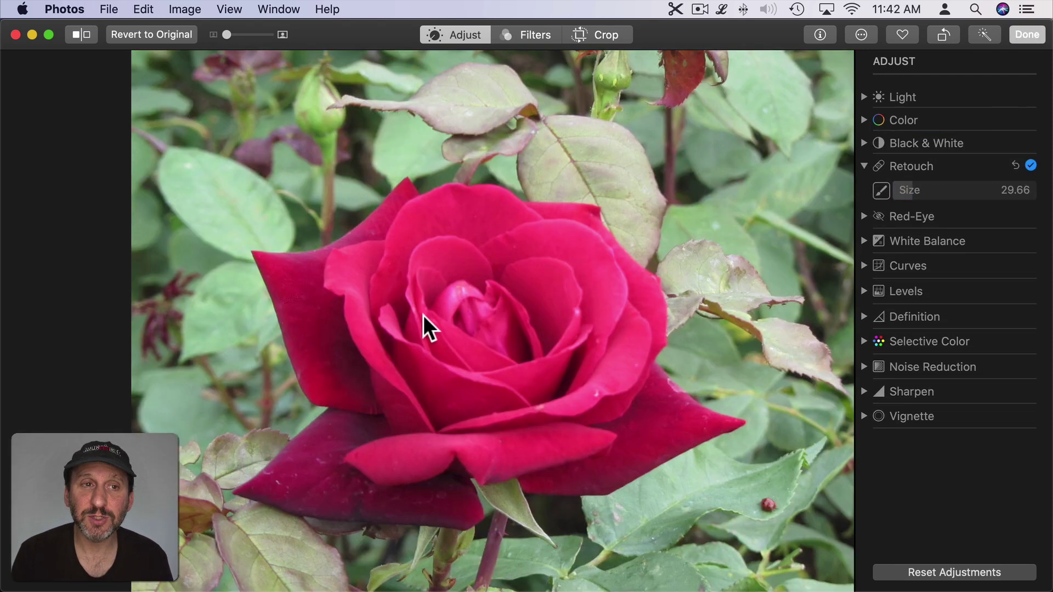
{"action": "left_click_drag", "start_coordinate": [229, 35], "coordinate": [253, 38]}
{"action": "mouse_move", "coordinate": [514, 315]}
{"action": "left_mouse_down"}
{"action": "mouse_move", "coordinate": [471, 228]}
{"action": "mouse_move", "coordinate": [477, 28]}
{"action": "mouse_move", "coordinate": [702, 29]}
{"action": "mouse_move", "coordinate": [656, 104]}
{"action": "left_mouse_up"}
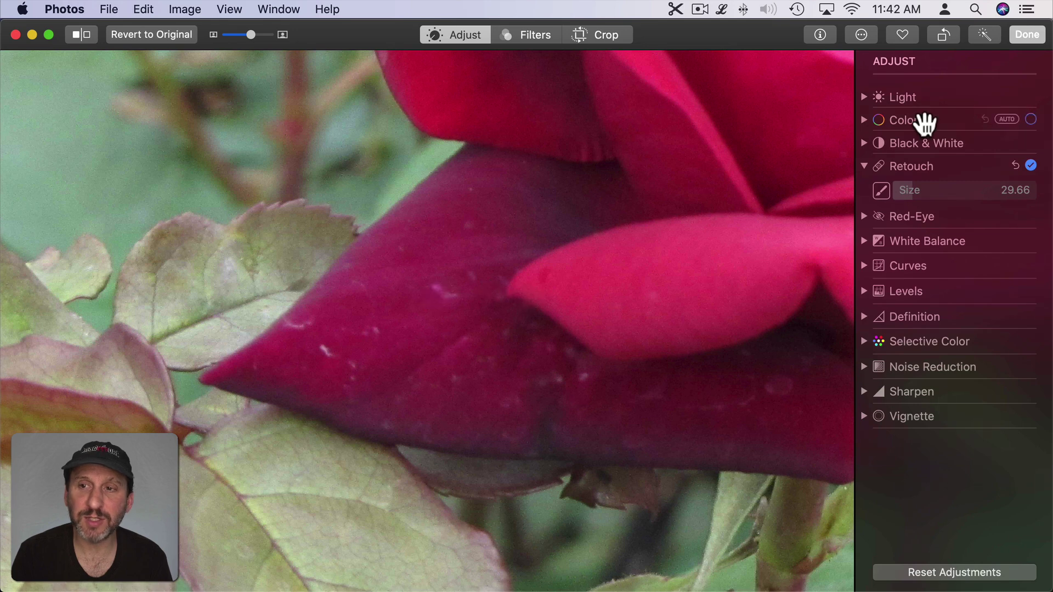
{"action": "mouse_move", "coordinate": [917, 188]}
{"action": "left_mouse_down"}
{"action": "mouse_move", "coordinate": [931, 192]}
{"action": "mouse_move", "coordinate": [904, 193]}
{"action": "left_mouse_up"}
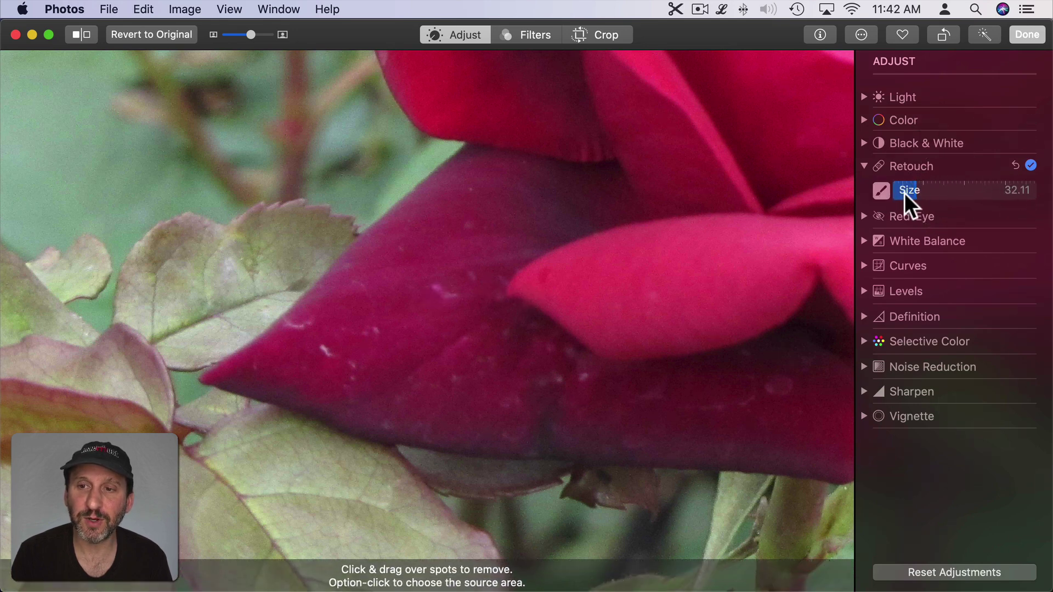
Brush away the two pale spots on the dark red petal
{"action": "left_click", "coordinate": [881, 189]}
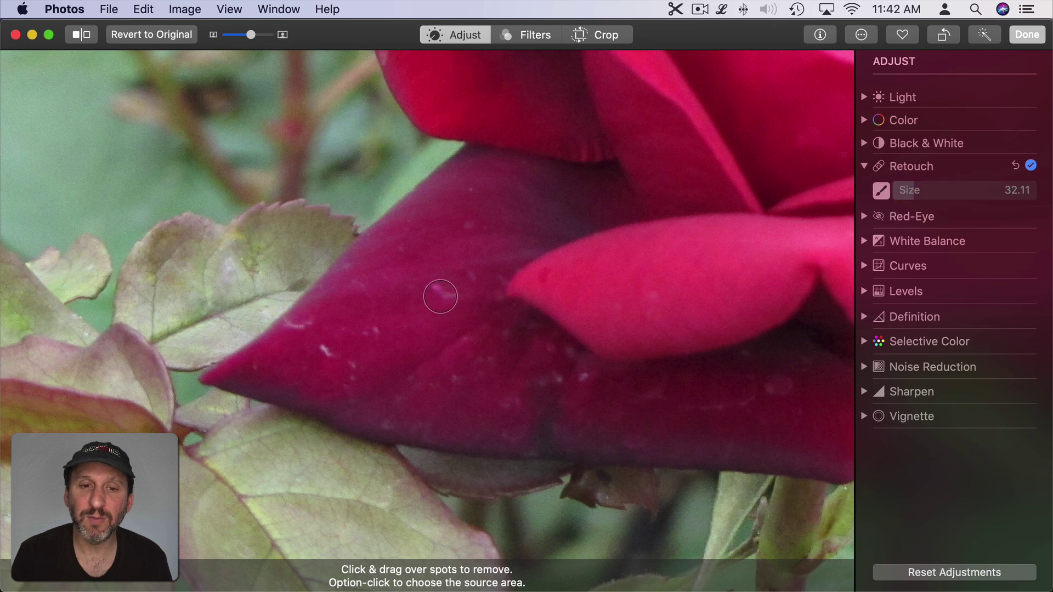
{"action": "left_click_drag", "start_coordinate": [436, 291], "coordinate": [446, 290]}
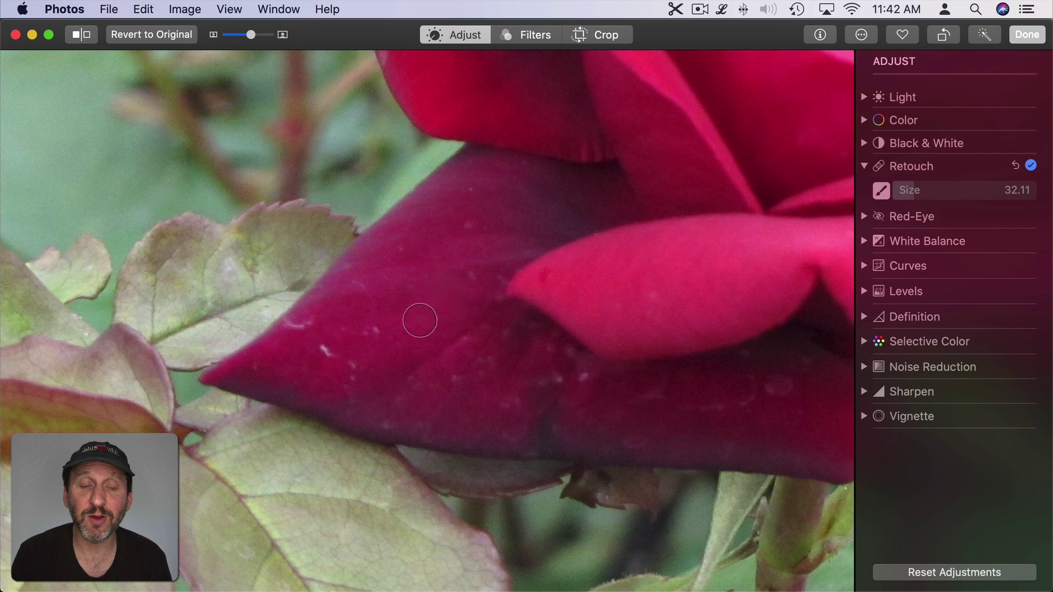
{"action": "left_click_drag", "start_coordinate": [322, 350], "coordinate": [353, 368]}
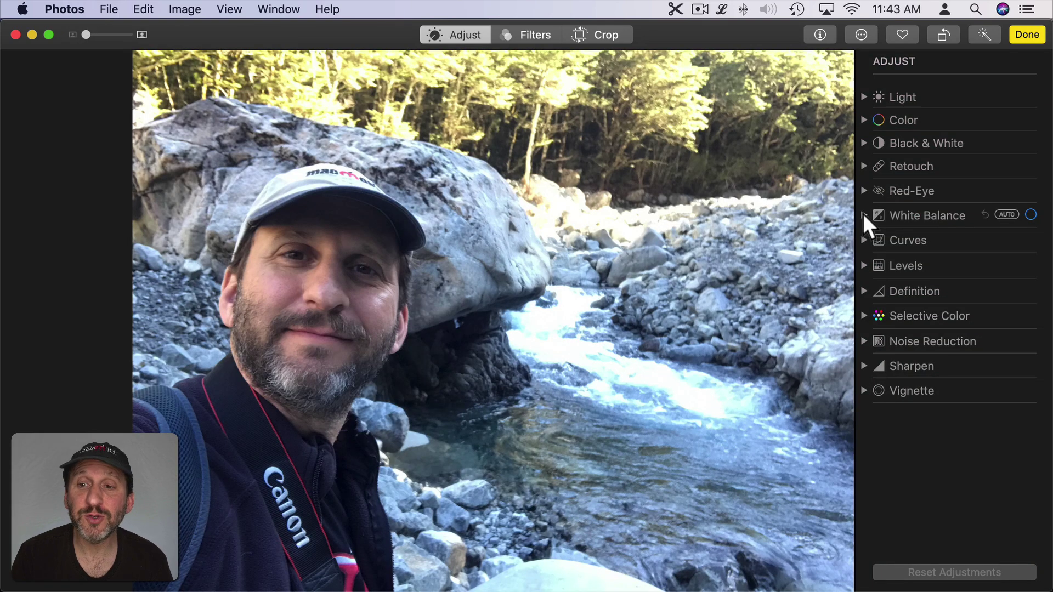
Expand White Balance on the selfie, try the automatic correction, then undo it
{"action": "left_click", "coordinate": [863, 214]}
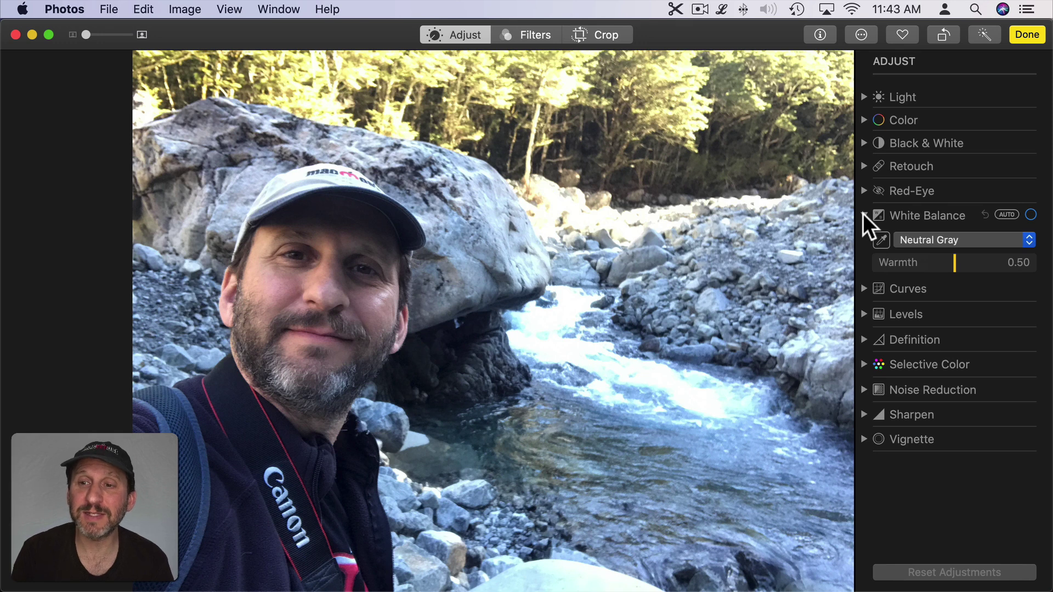
{"action": "left_click", "coordinate": [1005, 214]}
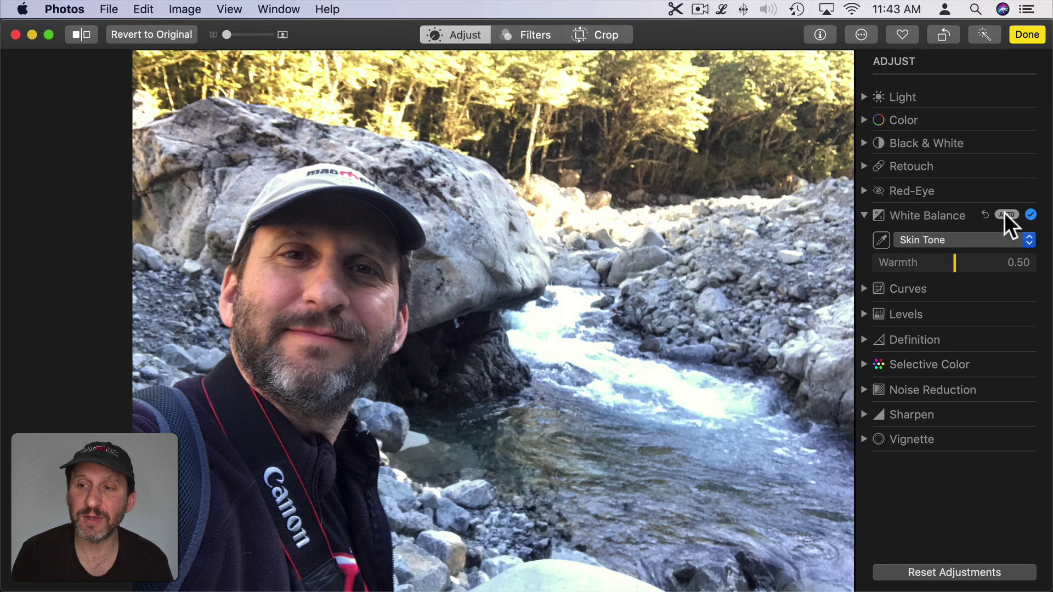
{"action": "left_click", "coordinate": [986, 214]}
Set White Balance to Skin Tone and sample the face with the eyedropper
{"action": "left_click", "coordinate": [929, 239]}
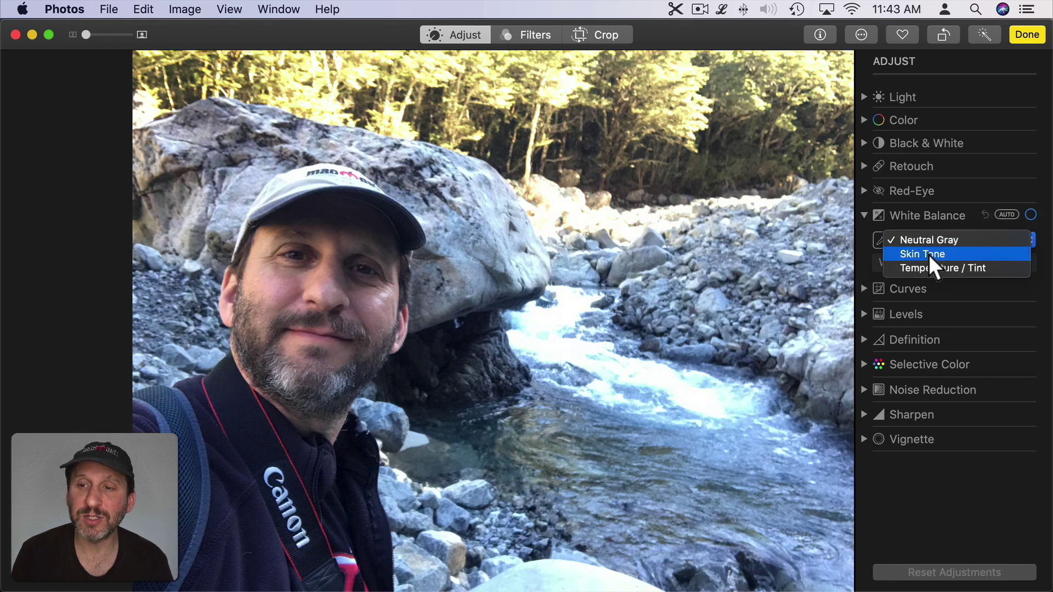
{"action": "left_click", "coordinate": [929, 255]}
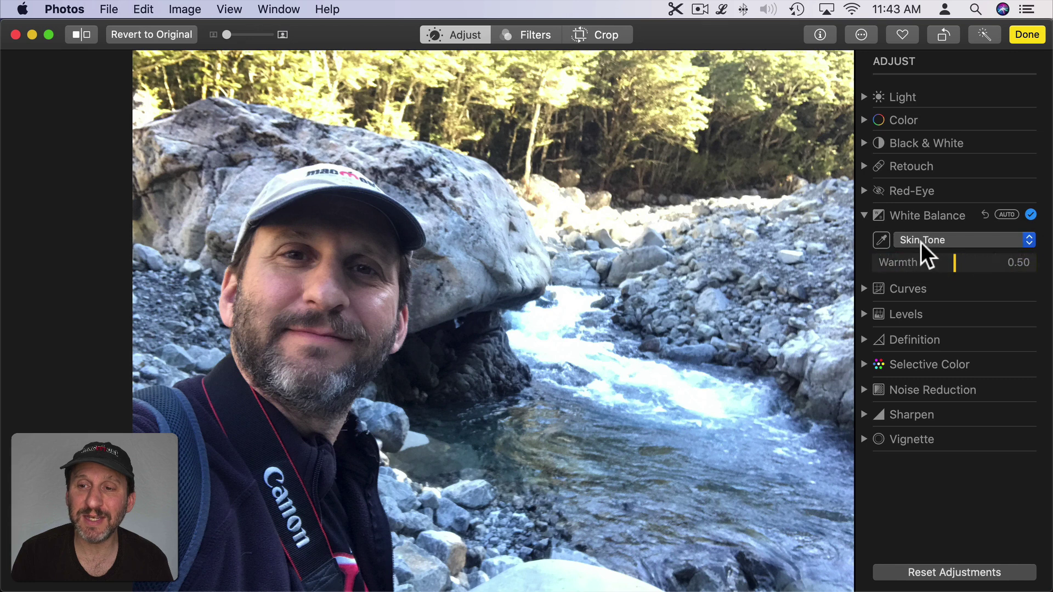
{"action": "left_click", "coordinate": [882, 240]}
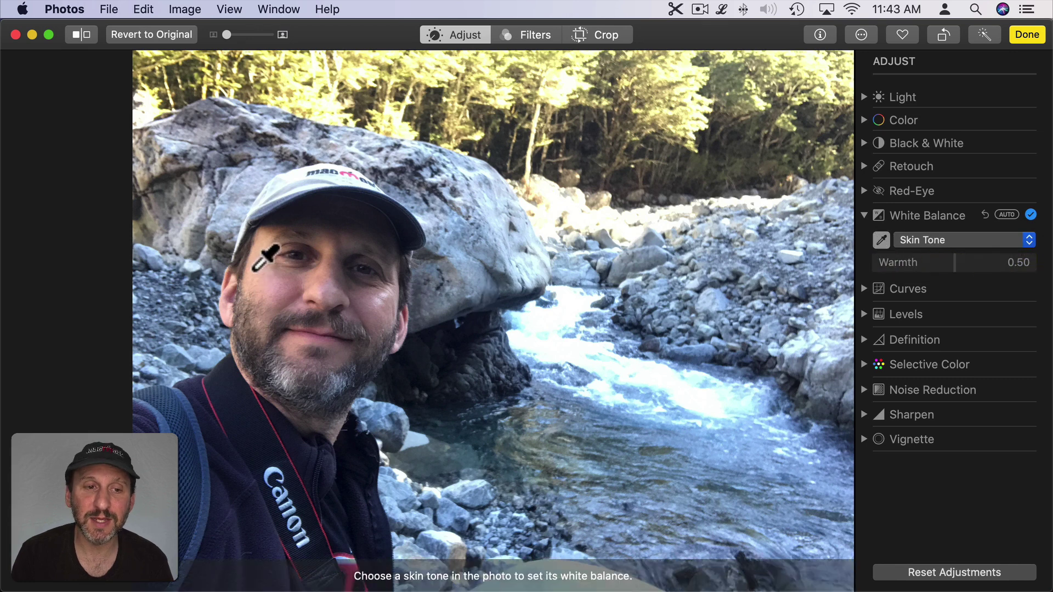
{"action": "left_click", "coordinate": [254, 268]}
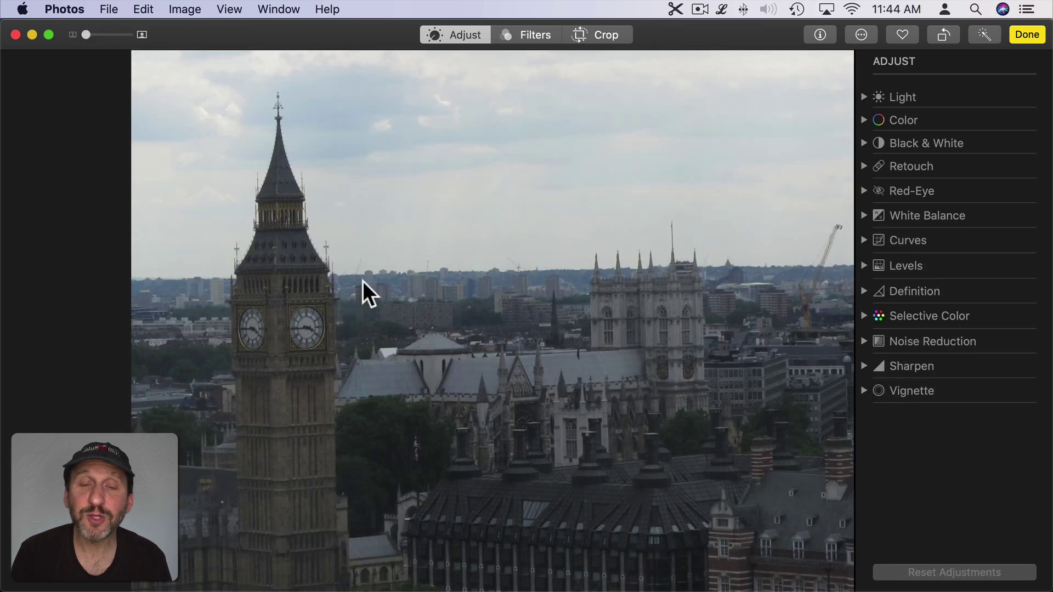
Zoom into the grainy clock face and set Noise Reduction amount to about 0.57
{"action": "left_click_drag", "start_coordinate": [86, 35], "coordinate": [125, 34]}
{"action": "left_click_drag", "start_coordinate": [134, 155], "coordinate": [666, 293]}
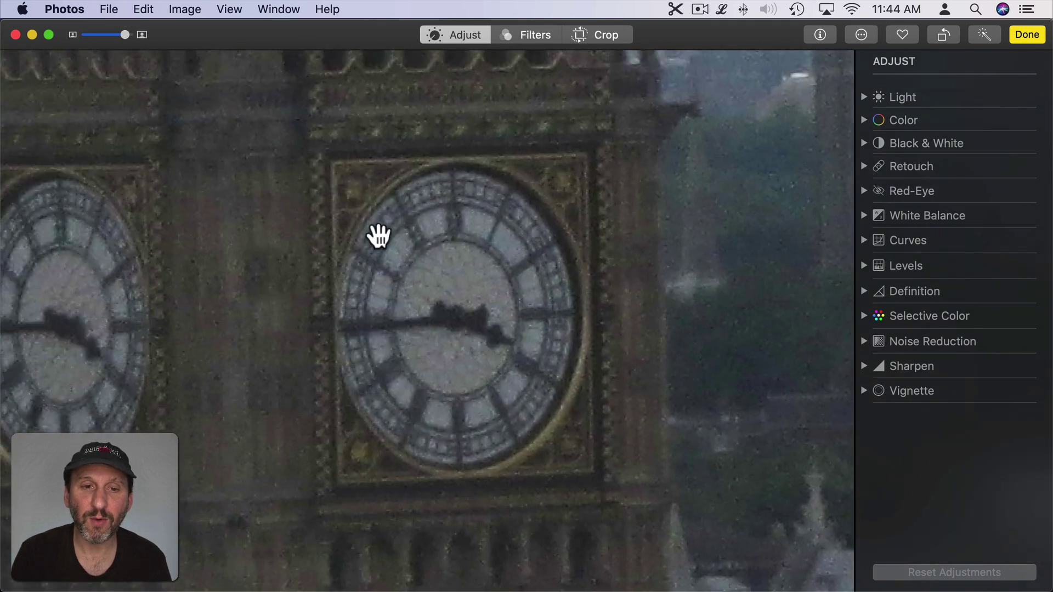
{"action": "left_click", "coordinate": [865, 341]}
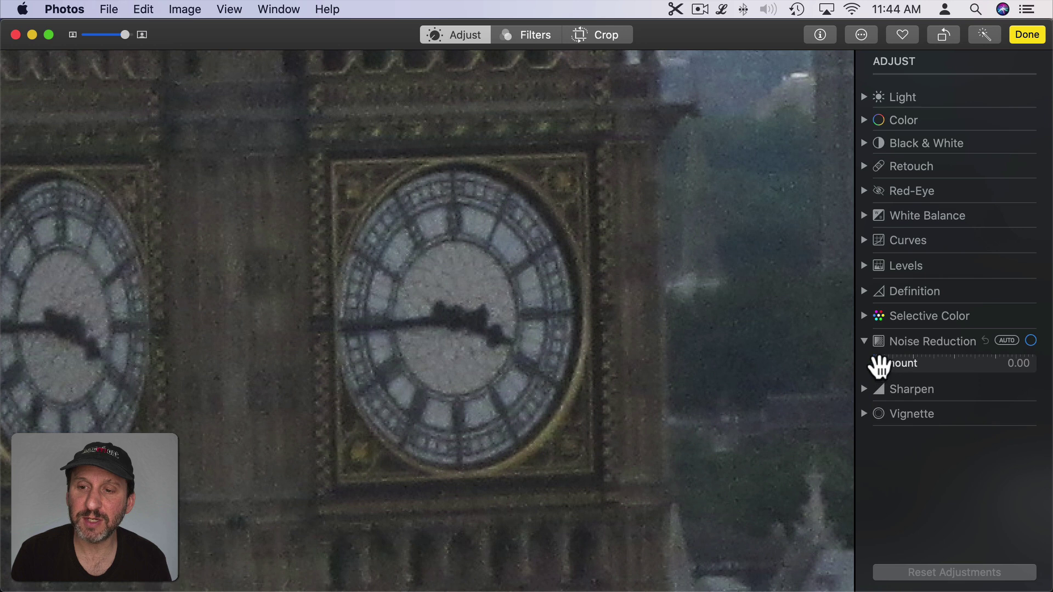
{"action": "left_click_drag", "start_coordinate": [878, 364], "coordinate": [994, 364]}
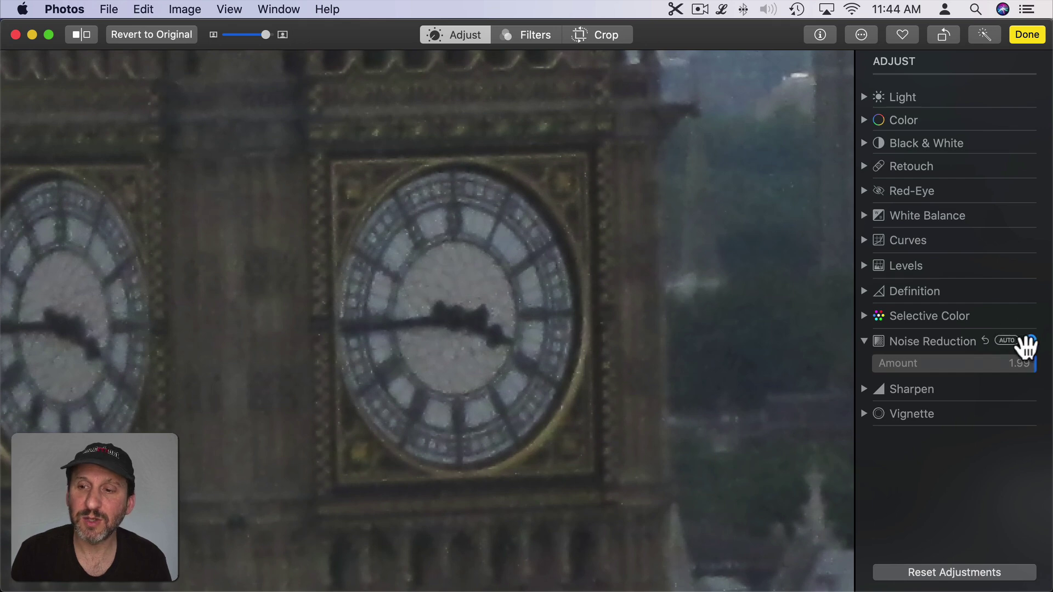
{"action": "mouse_move", "coordinate": [1033, 363]}
{"action": "left_mouse_down"}
{"action": "mouse_move", "coordinate": [877, 364]}
{"action": "mouse_move", "coordinate": [1039, 377]}
{"action": "left_mouse_up"}
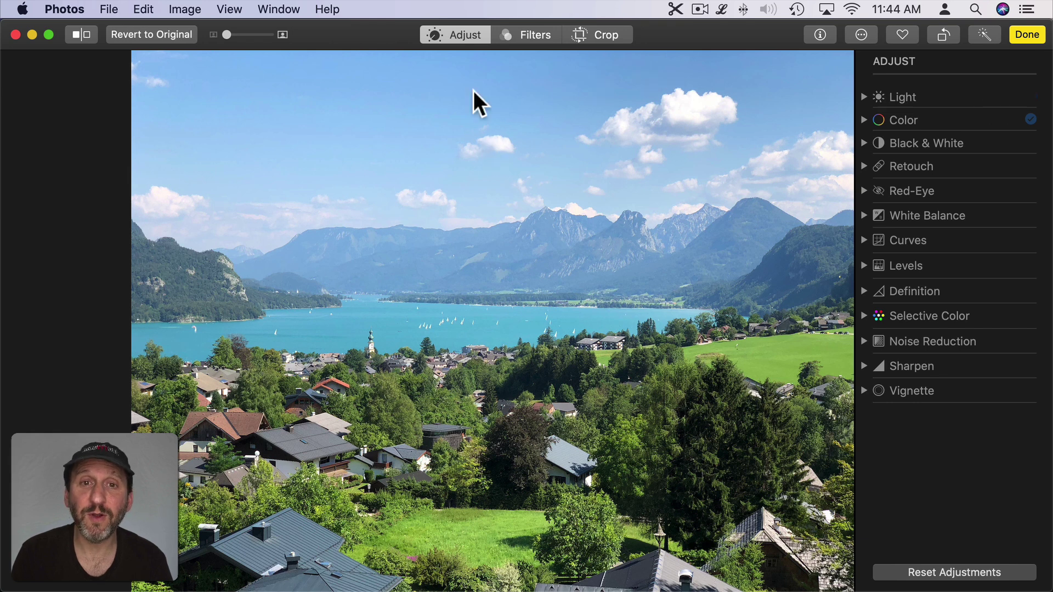
Preview the filters from Vivid through Silvertone on the lake photo, finishing with Noir
{"action": "left_click", "coordinate": [543, 33]}
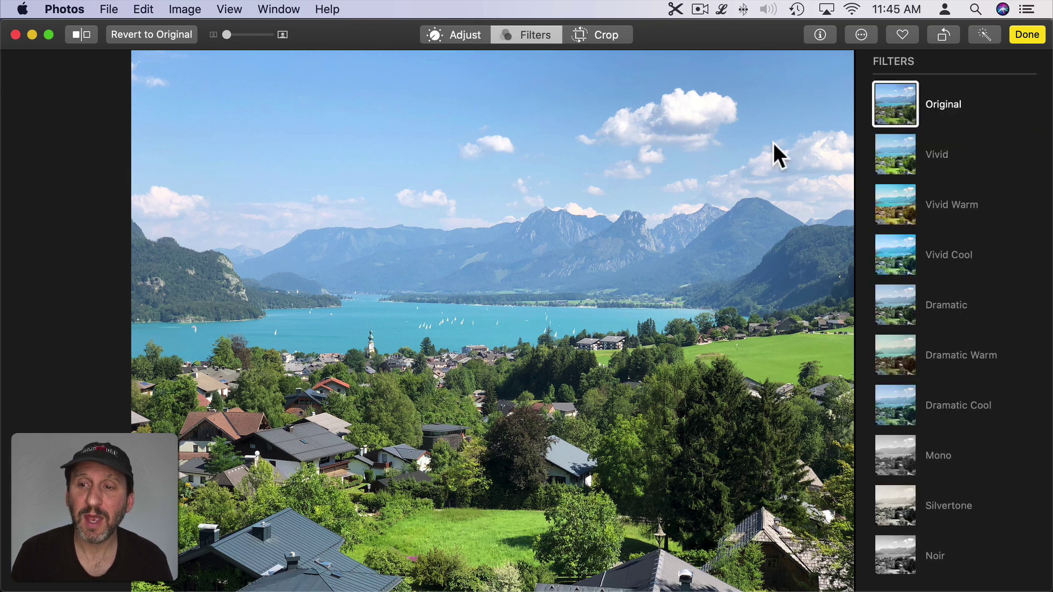
{"action": "scroll", "coordinate": [933, 439], "scroll_direction": "down", "scroll_amount": 2}
{"action": "scroll", "coordinate": [953, 465], "scroll_direction": "up", "scroll_amount": 2}
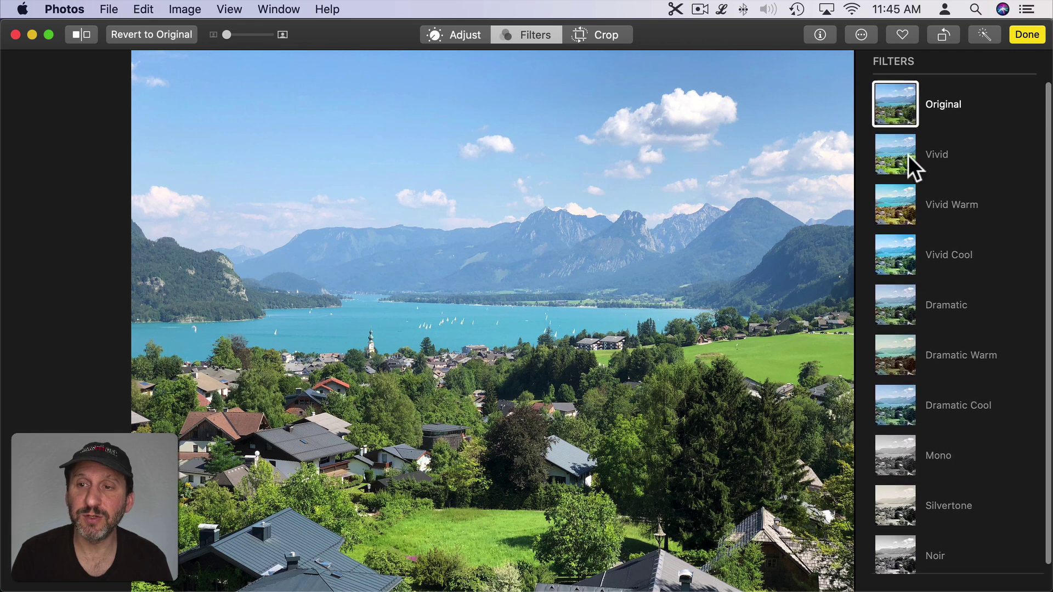
{"action": "left_click", "coordinate": [895, 150]}
{"action": "left_click", "coordinate": [896, 198]}
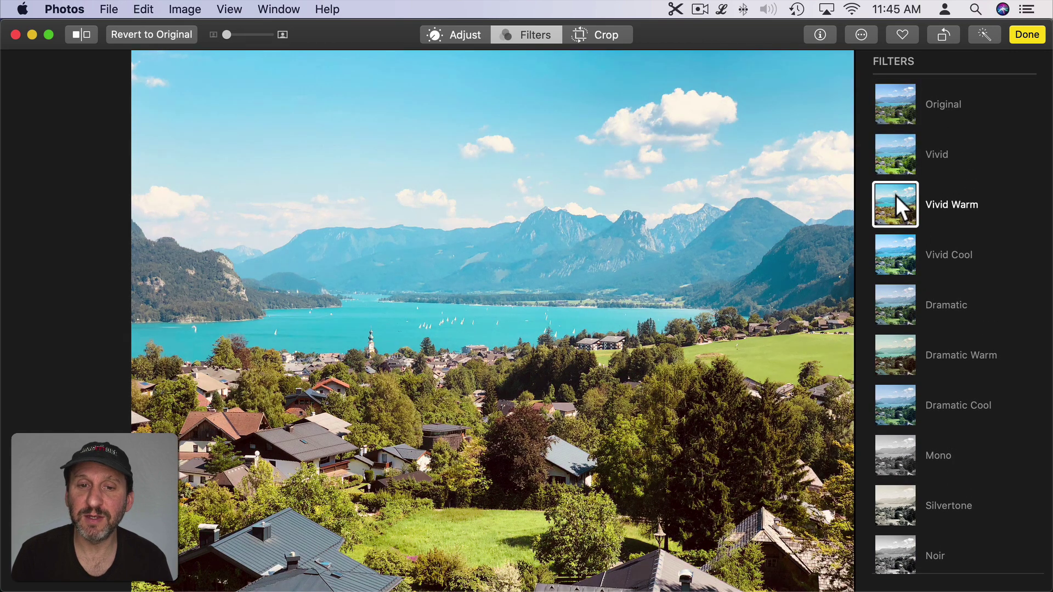
{"action": "left_click", "coordinate": [900, 261]}
{"action": "left_click", "coordinate": [896, 298]}
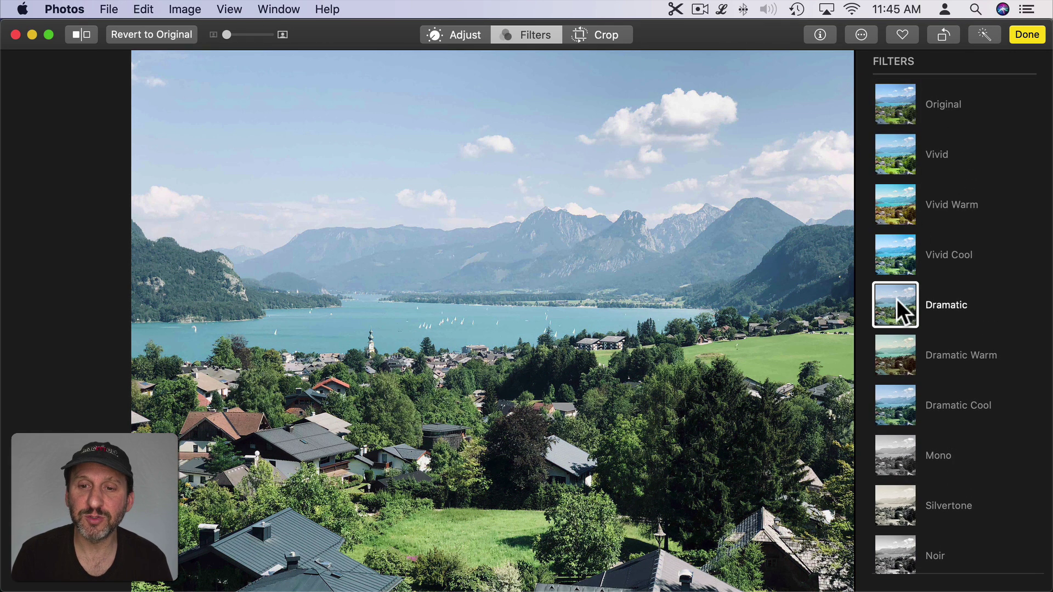
{"action": "left_click", "coordinate": [901, 353]}
{"action": "left_click", "coordinate": [897, 397]}
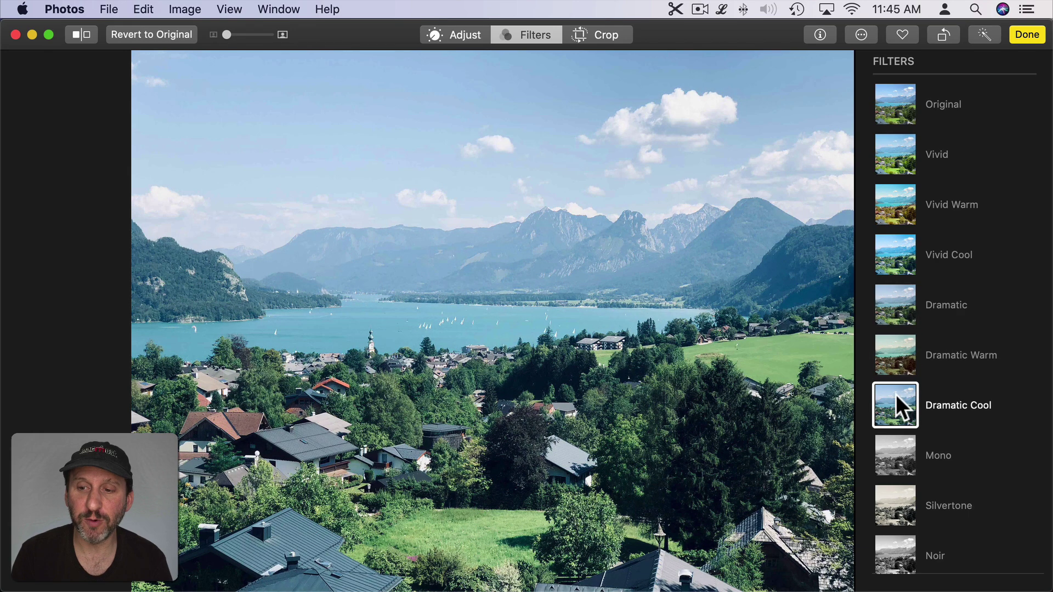
{"action": "left_click", "coordinate": [897, 465]}
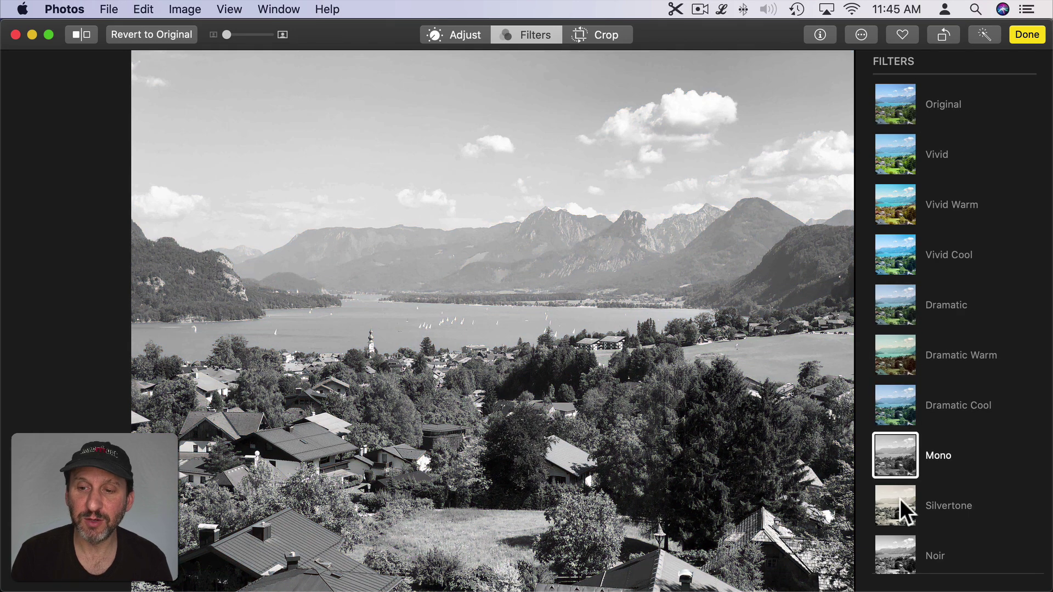
{"action": "left_click", "coordinate": [901, 500]}
{"action": "left_click", "coordinate": [903, 545]}
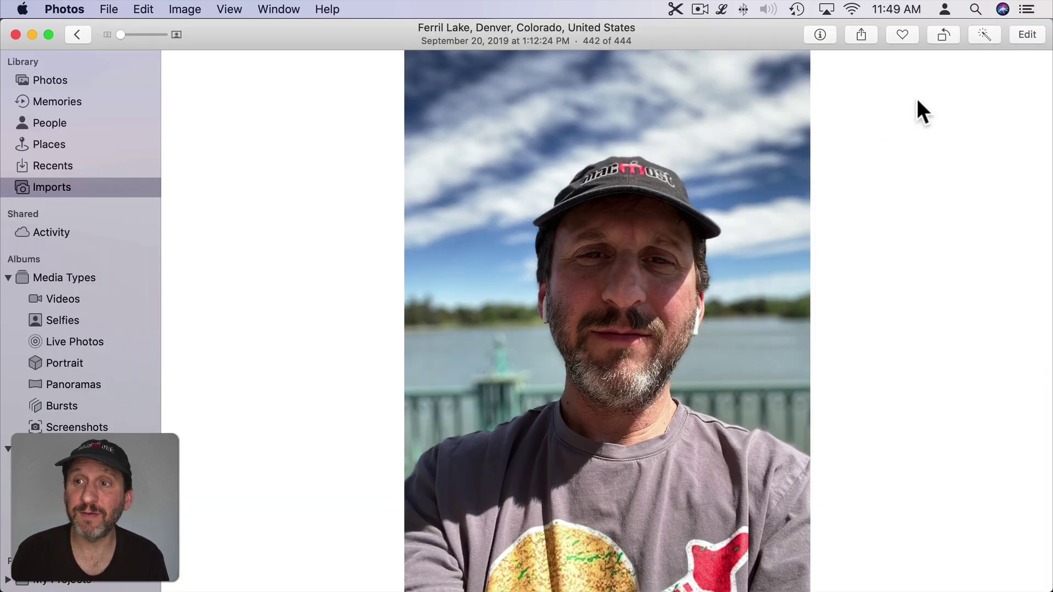
Give the portrait selfie Studio lighting and deepen its background blur to f 2.0
{"action": "left_click", "coordinate": [1016, 41]}
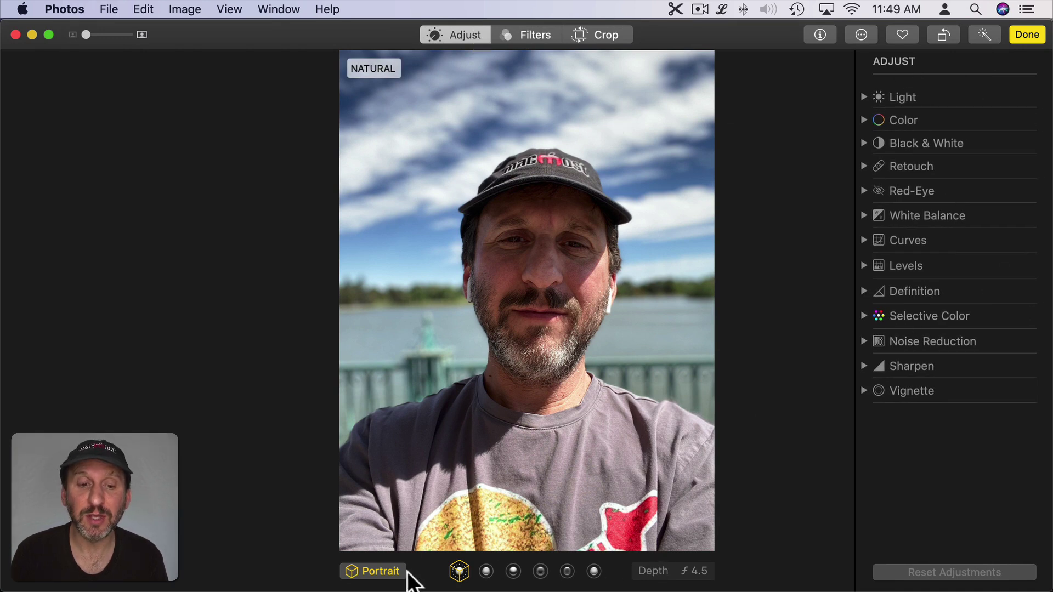
{"action": "left_click", "coordinate": [378, 572]}
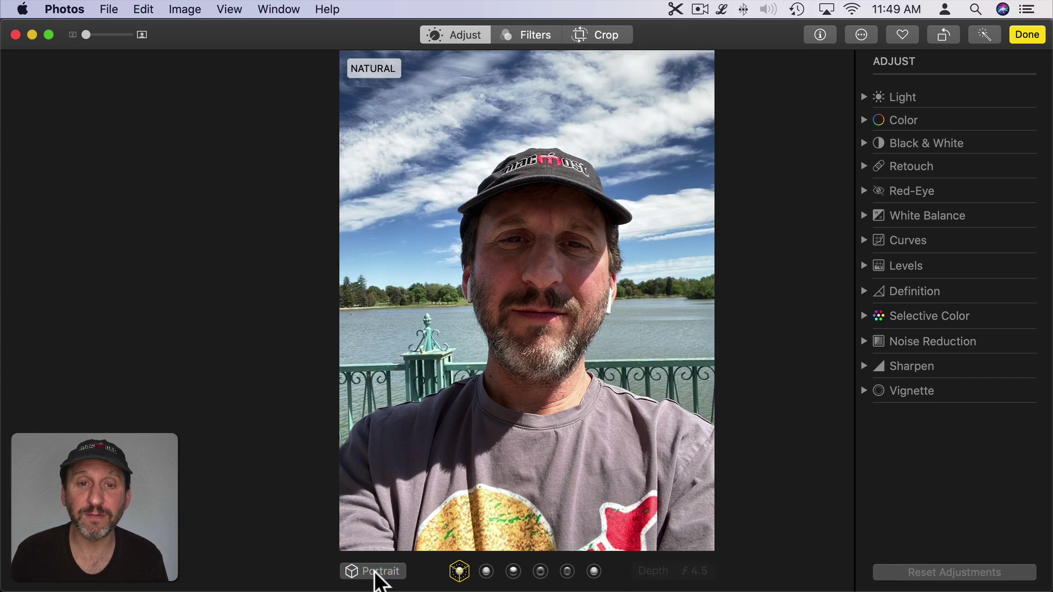
{"action": "left_click", "coordinate": [378, 573]}
{"action": "left_click", "coordinate": [486, 572]}
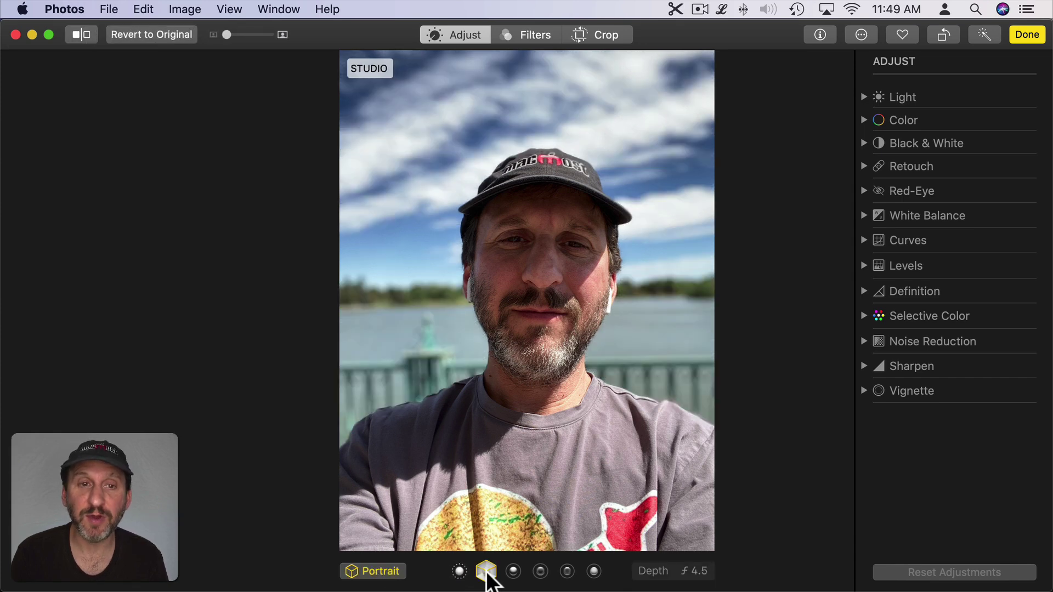
{"action": "mouse_move", "coordinate": [671, 576]}
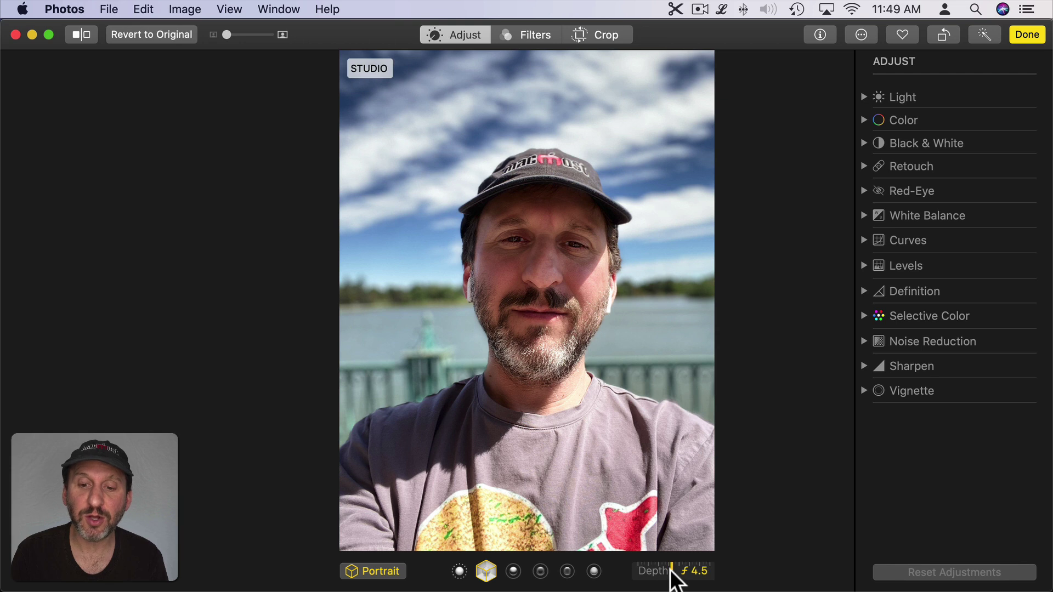
{"action": "left_click_drag", "start_coordinate": [675, 580], "coordinate": [652, 579]}
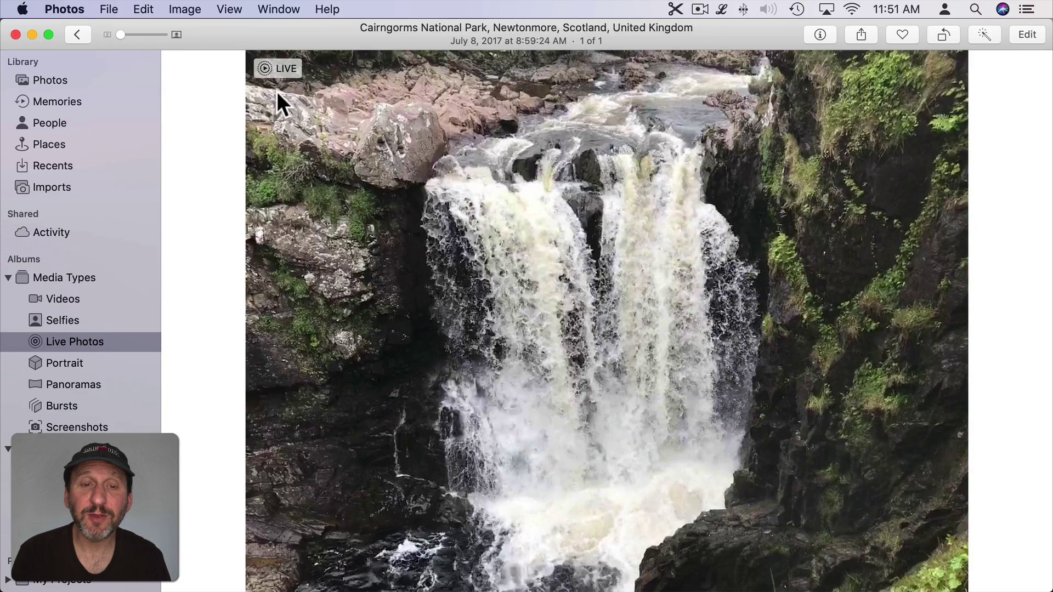
{"action": "mouse_move", "coordinate": [279, 75]}
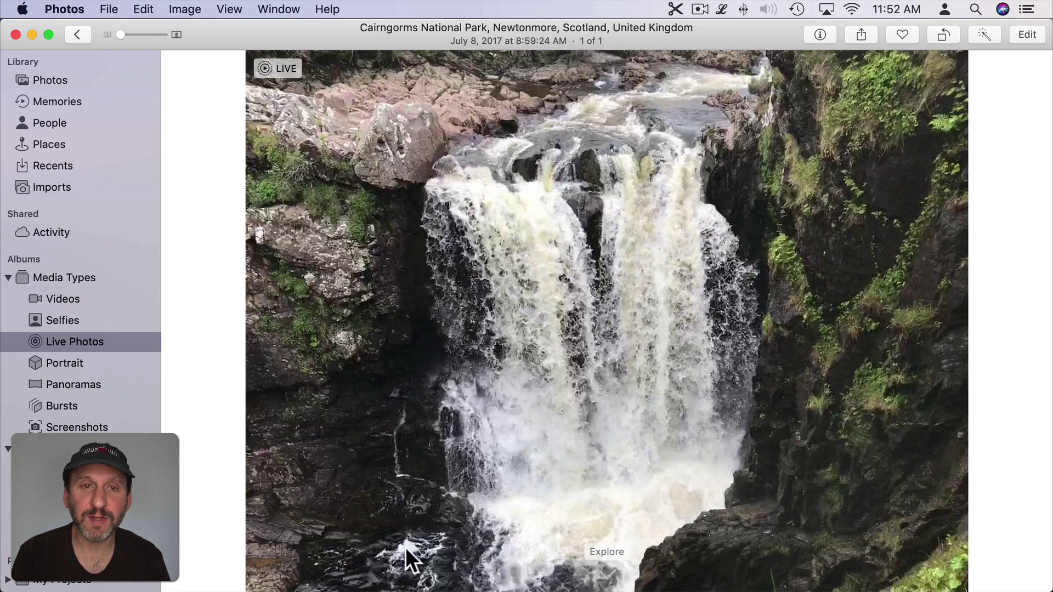
Choose a new key frame for the waterfall Live Photo and apply the Long Exposure effect
{"action": "left_click", "coordinate": [1025, 34]}
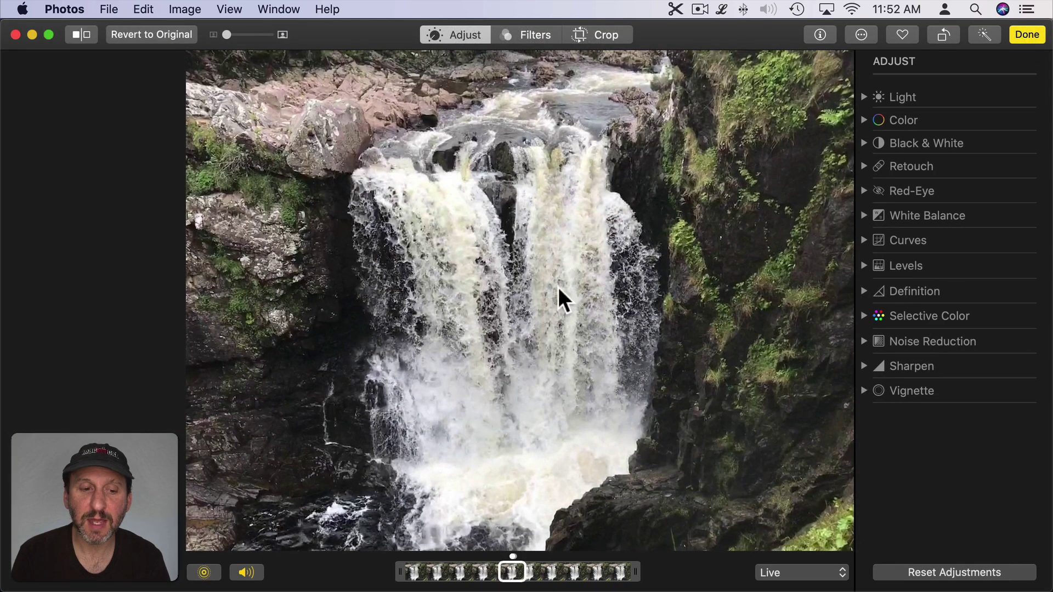
{"action": "left_click", "coordinate": [205, 572]}
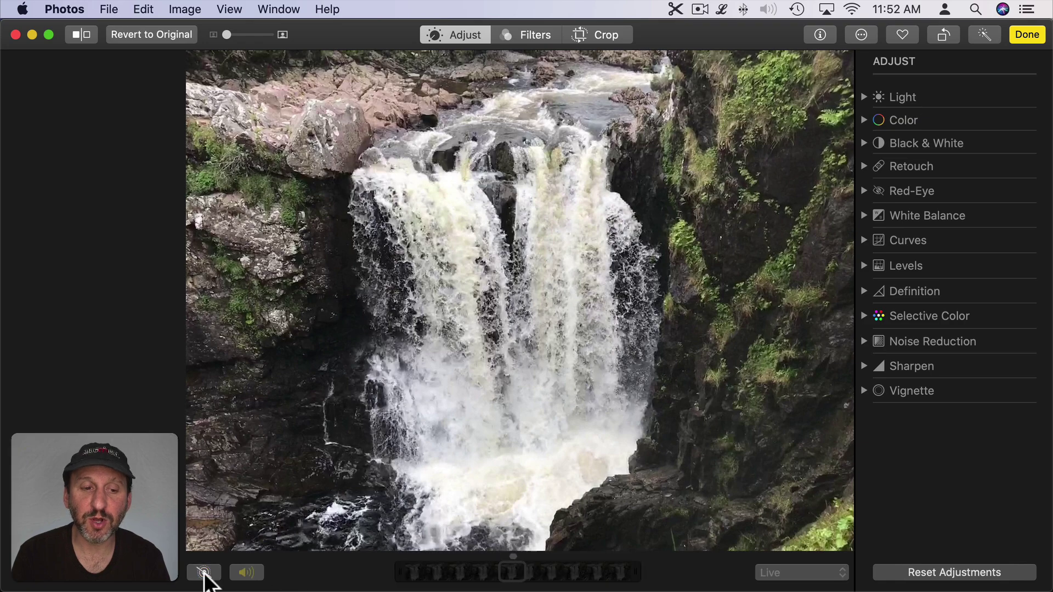
{"action": "left_click", "coordinate": [204, 572]}
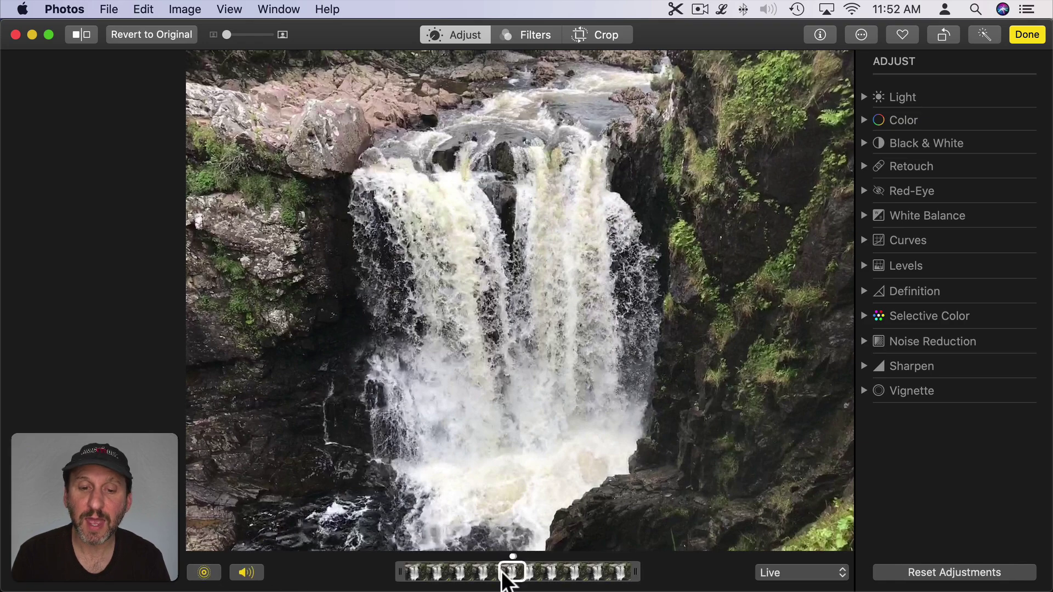
{"action": "mouse_move", "coordinate": [511, 573]}
{"action": "left_mouse_down"}
{"action": "mouse_move", "coordinate": [430, 573]}
{"action": "mouse_move", "coordinate": [565, 573]}
{"action": "mouse_move", "coordinate": [513, 574]}
{"action": "left_mouse_up"}
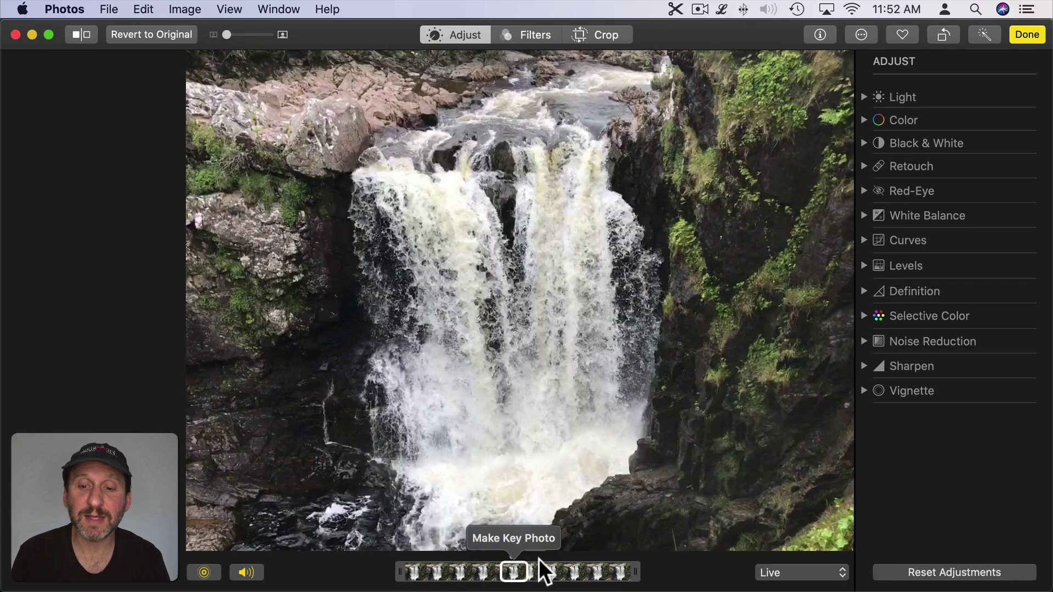
{"action": "left_click", "coordinate": [774, 572]}
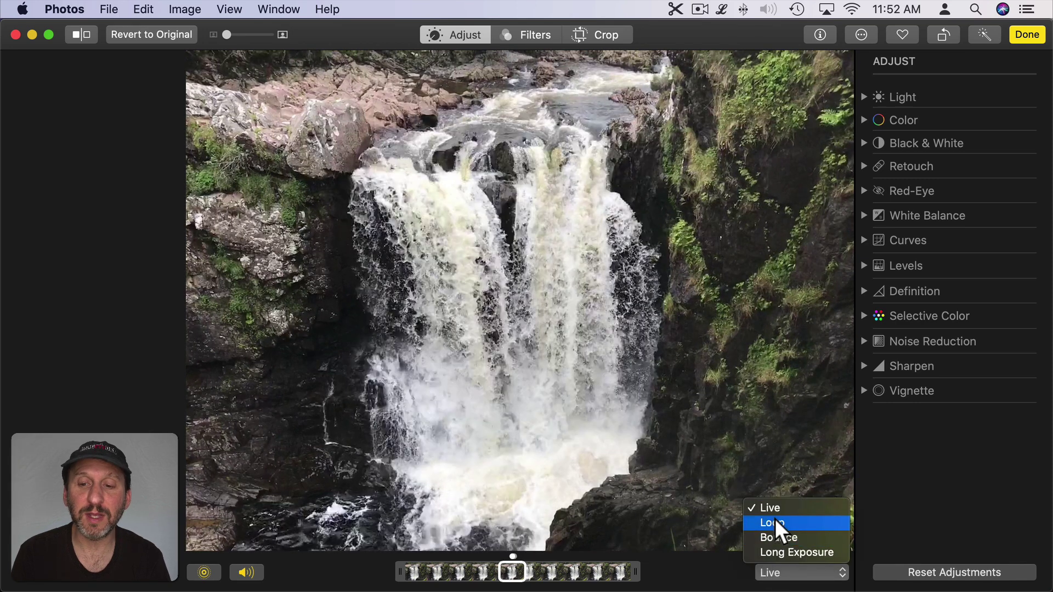
{"action": "left_click", "coordinate": [778, 551]}
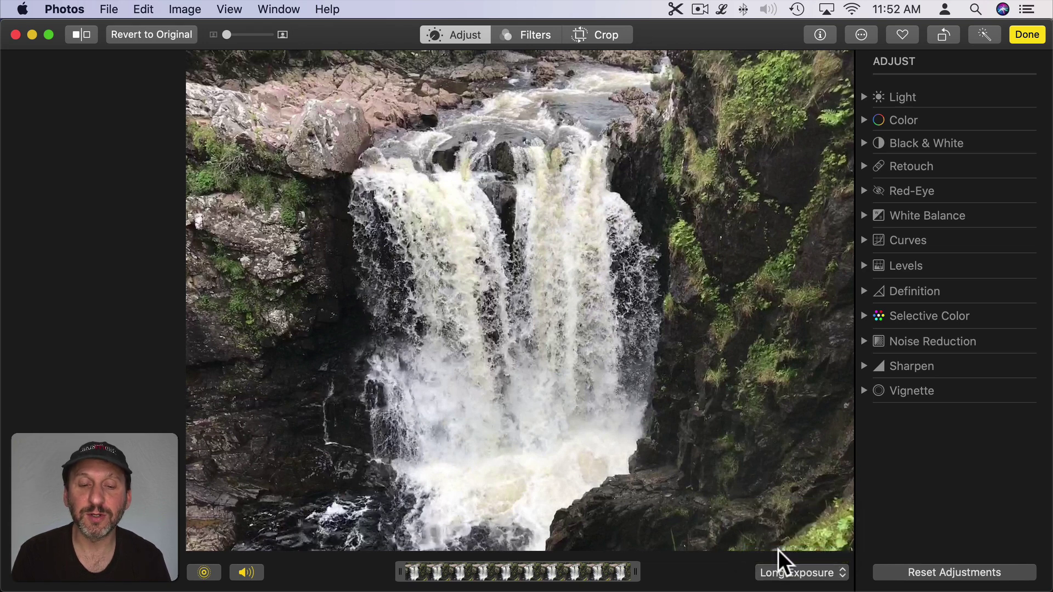